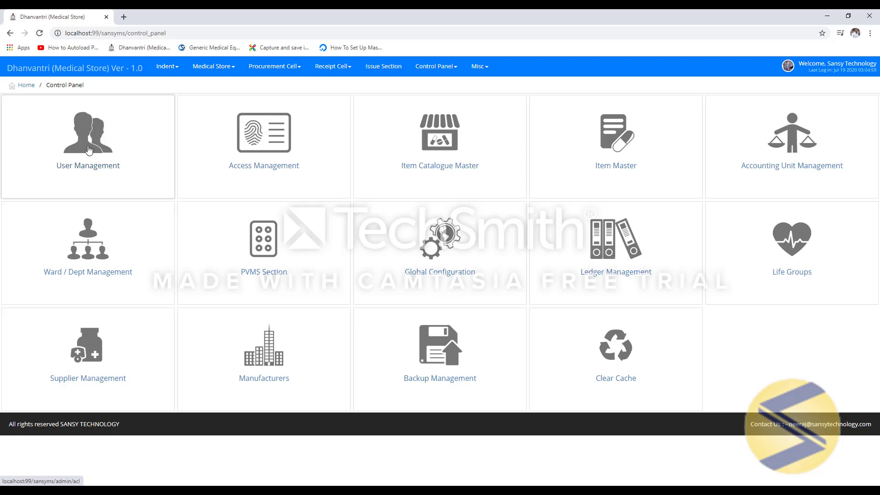
- Open User Management from the Control Panel and bring up a blank Add User form
click(89, 149)
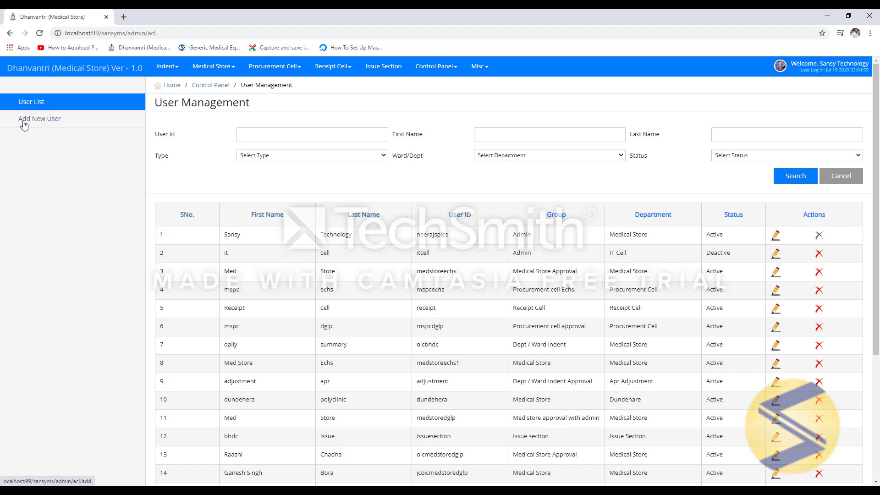
click(50, 121)
- Enter the new user's first and last name, fixing a typo in the last name
click(327, 139)
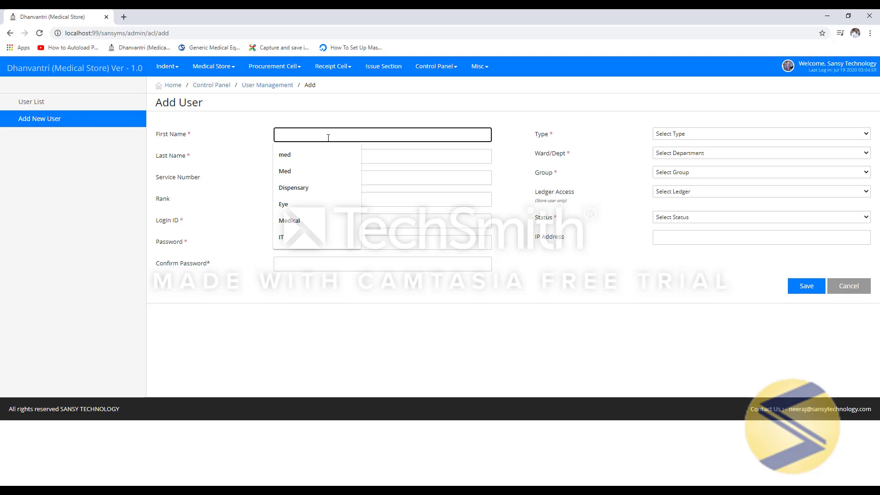
text(Demo)
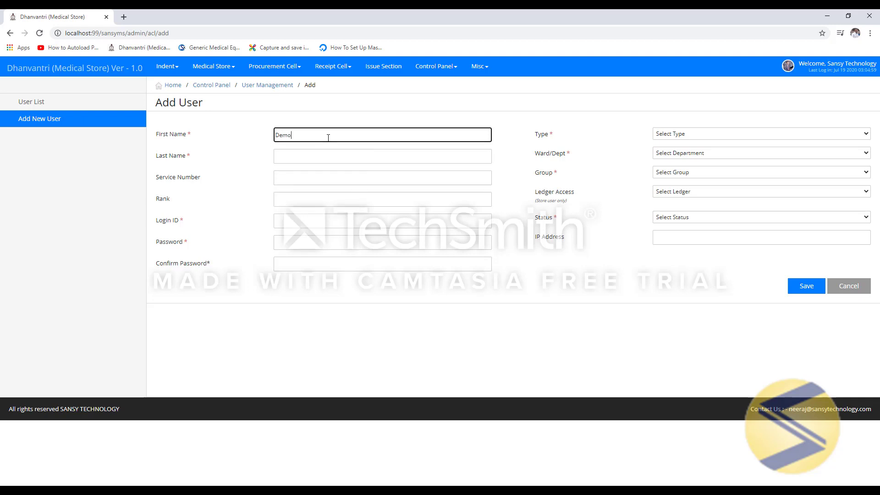
key(Tab)
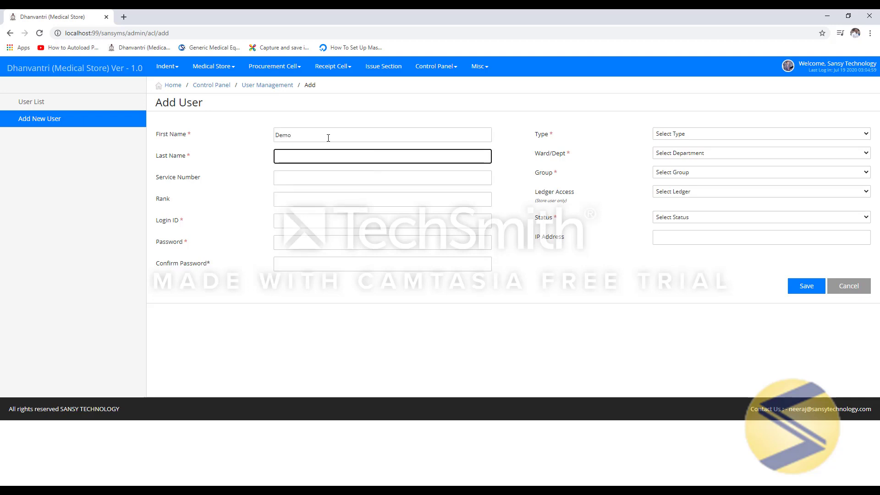
text(Operator)
key(Tab)
key(Tab)
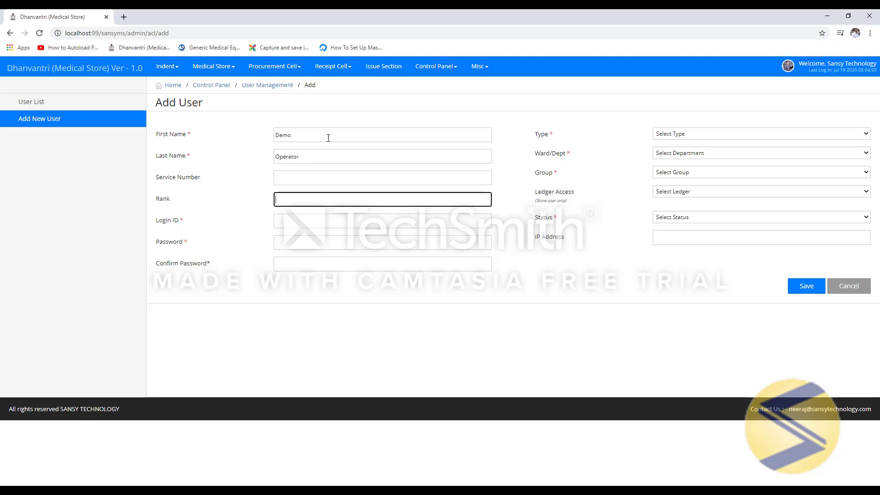
- Fill in the user's login ID, password and password confirmation
key(Tab)
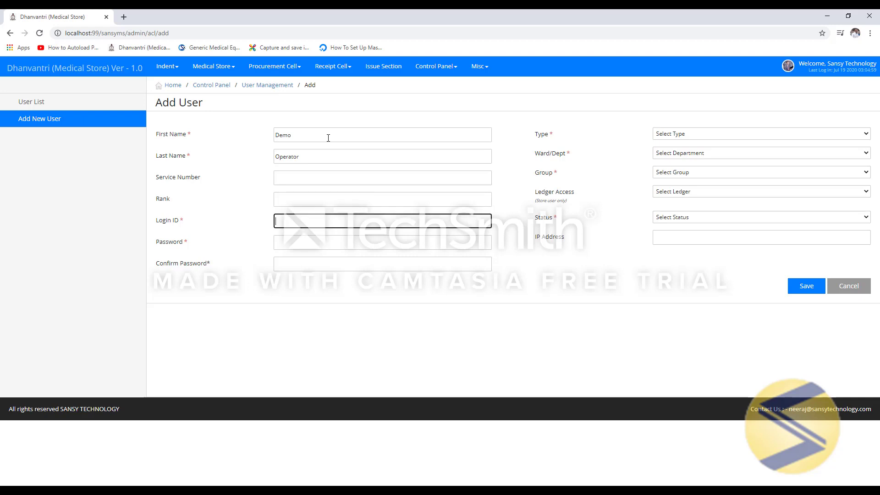
text(demo)
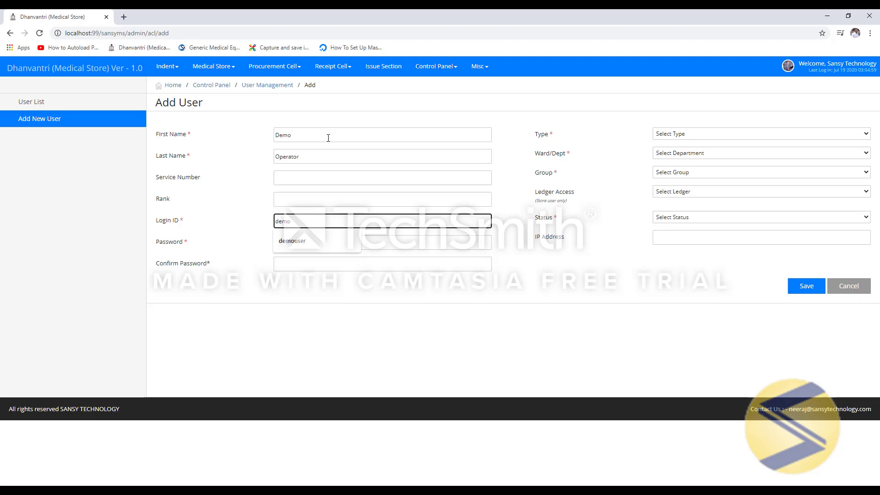
text(user1)
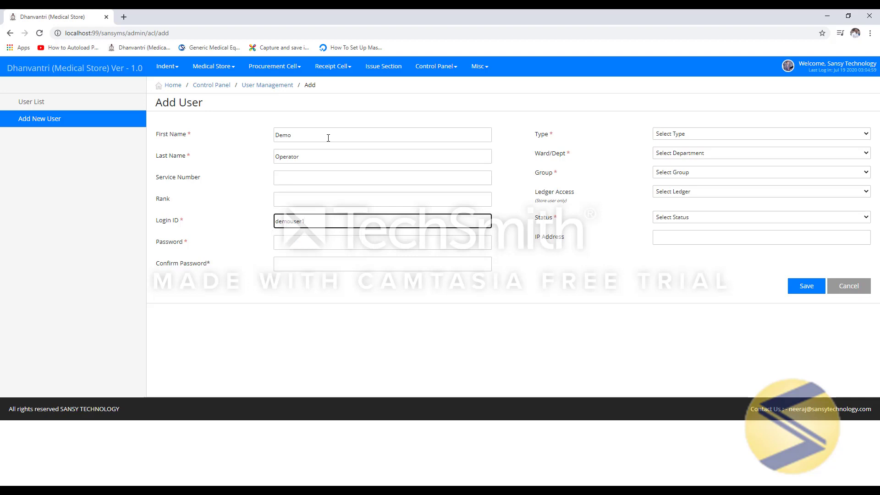
key(Tab)
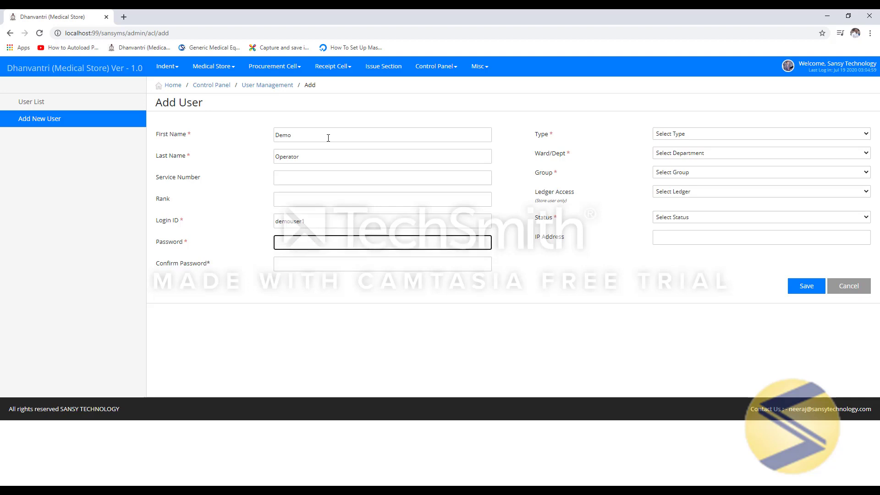
text(123456)
key(Tab)
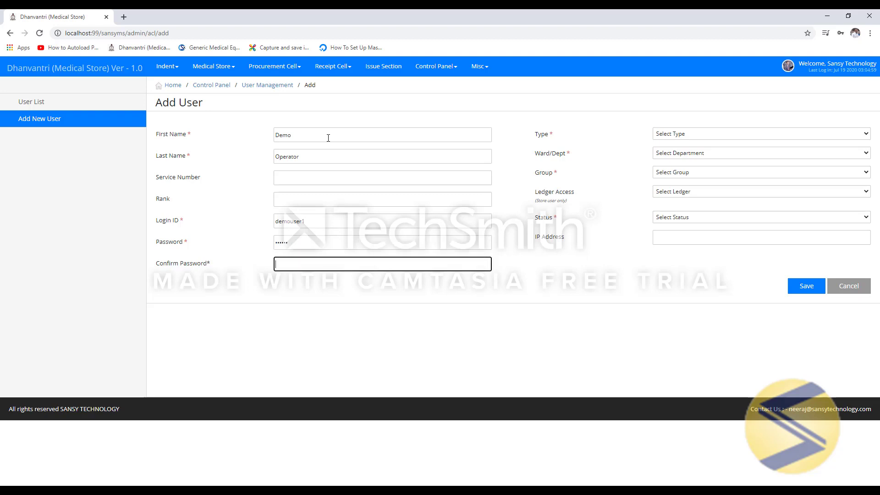
text(12345)
key(Tab)
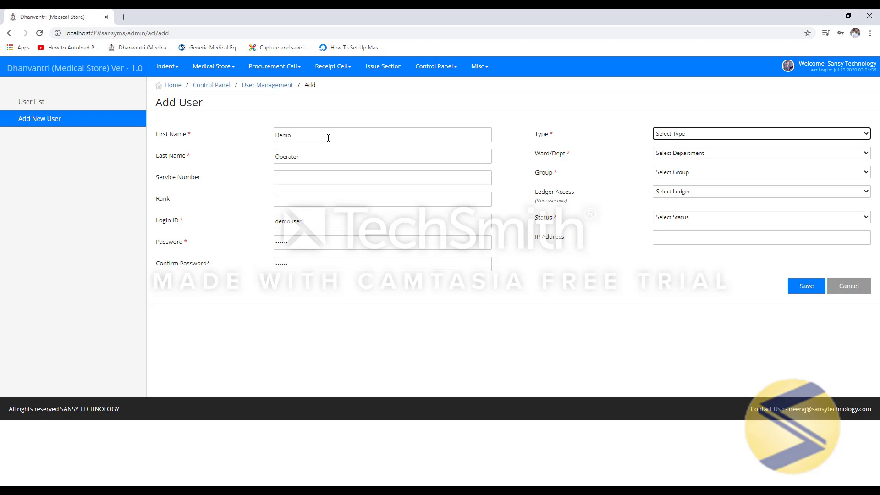
click(685, 136)
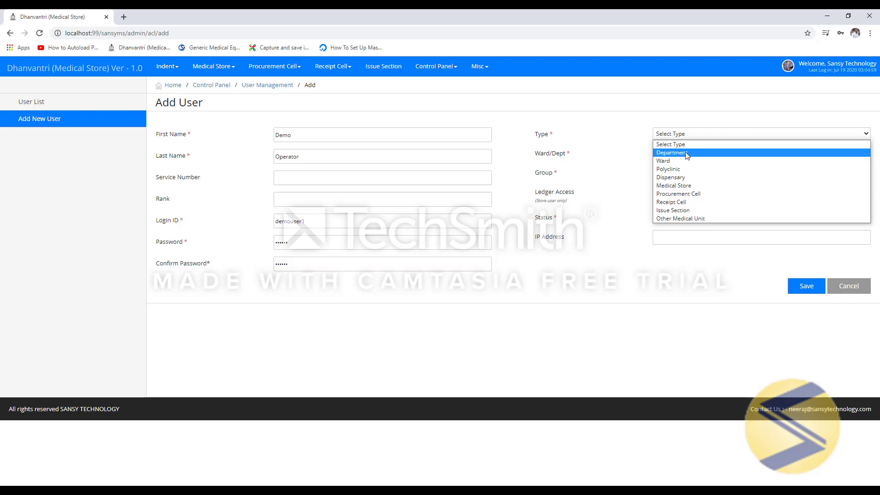
- Set the user Type to Department and Ward/Dept to GYNAE/OBS OPD
click(685, 152)
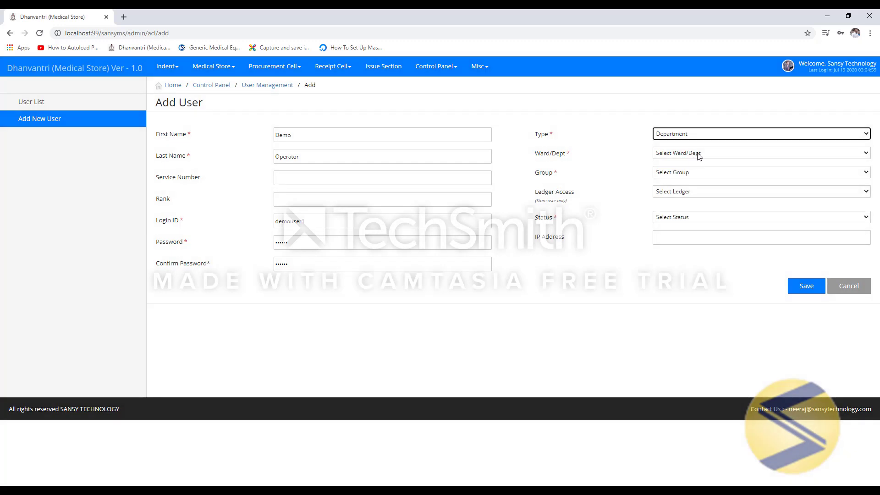
click(698, 156)
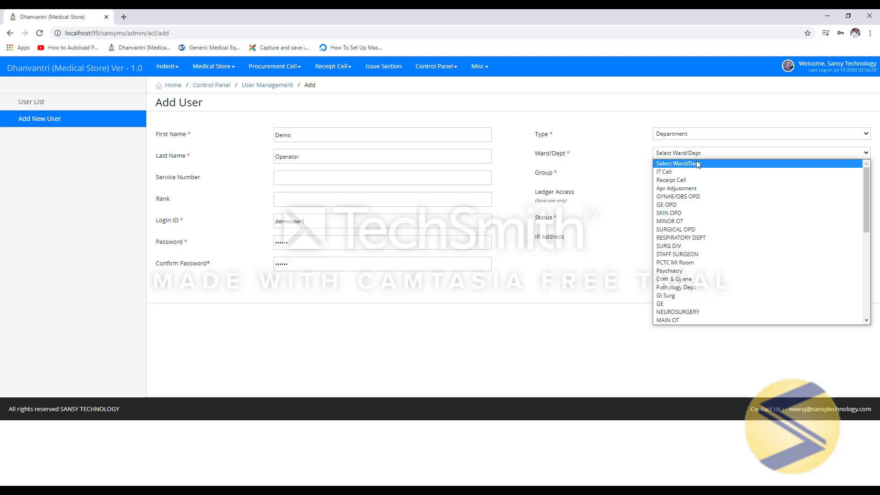
click(688, 203)
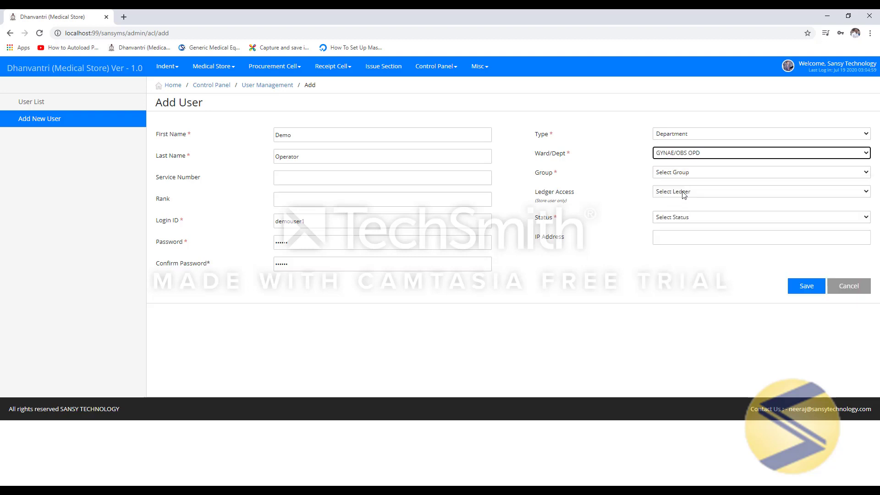
click(696, 175)
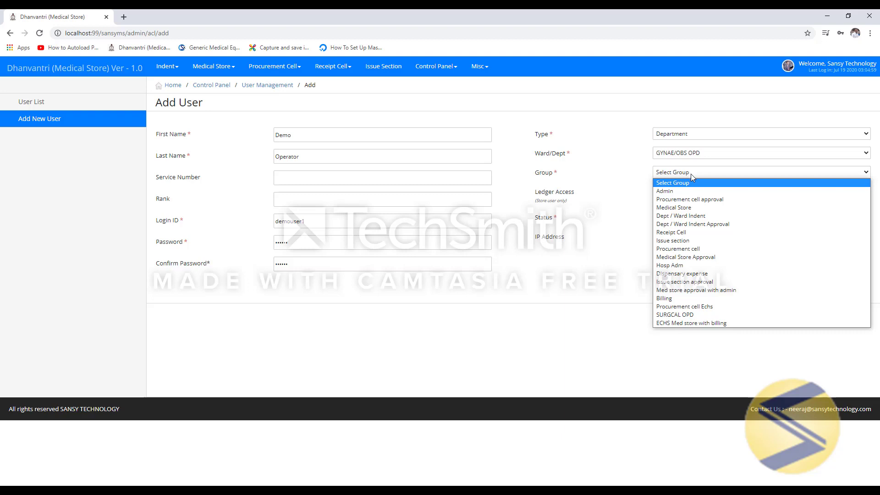
- Change the user's Group from Dept / Ward Indent to Dept / Ward Indent Approval
click(691, 217)
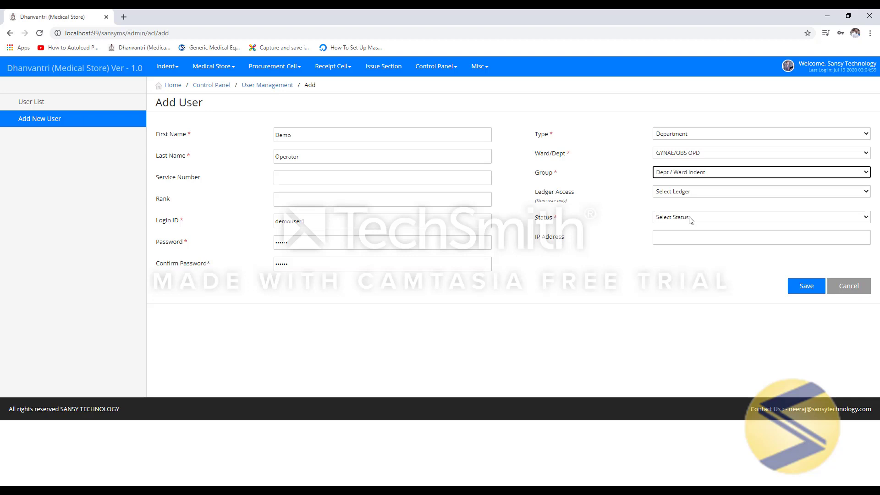
click(712, 175)
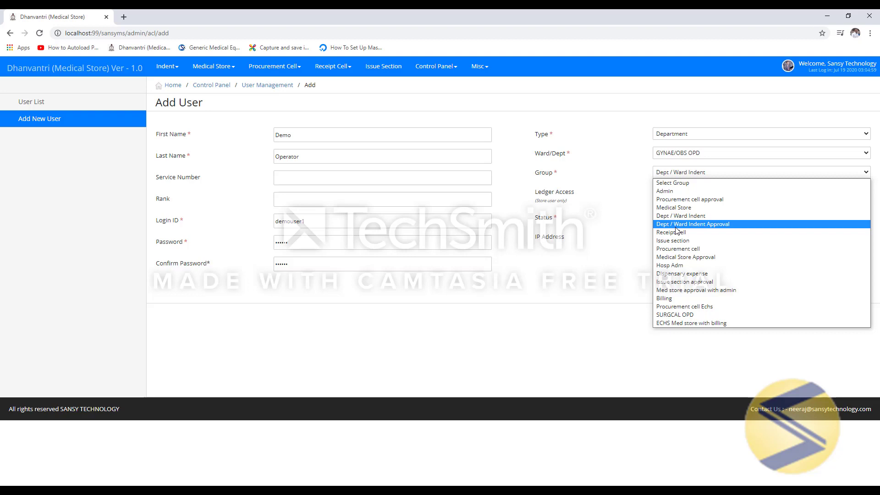
click(676, 226)
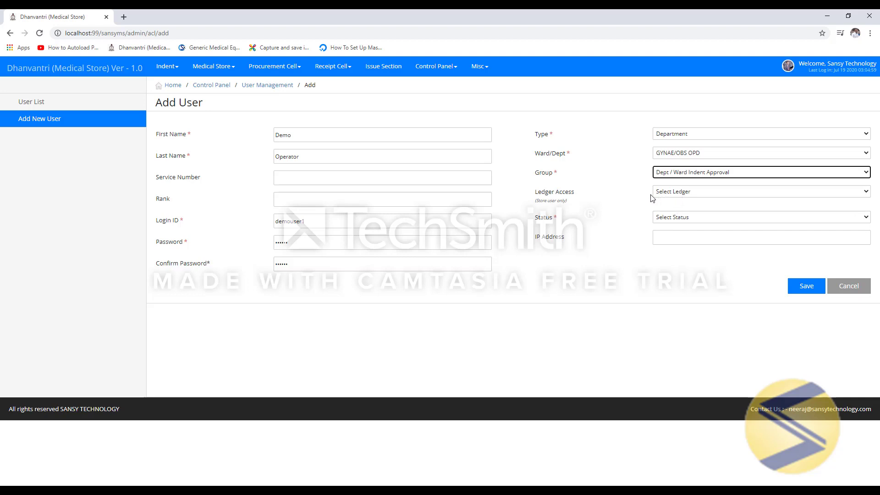
click(699, 194)
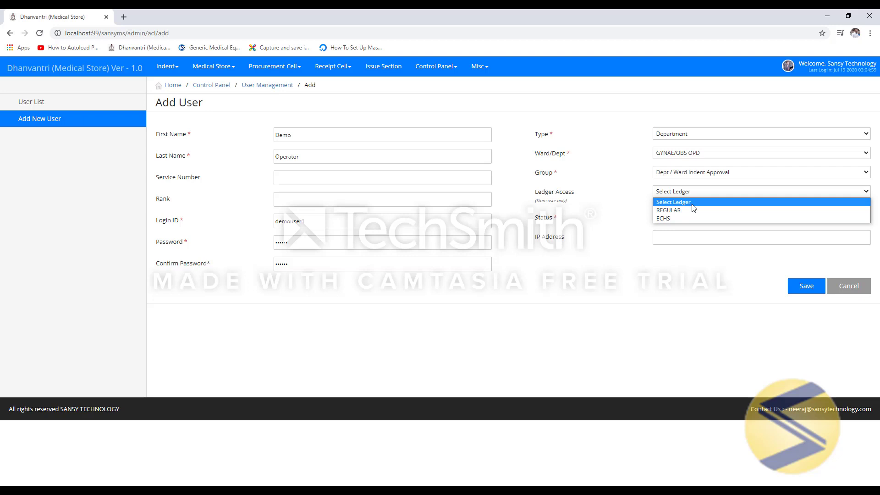
- Leave Ledger Access unset, set Status to Active and save the new user
click(693, 204)
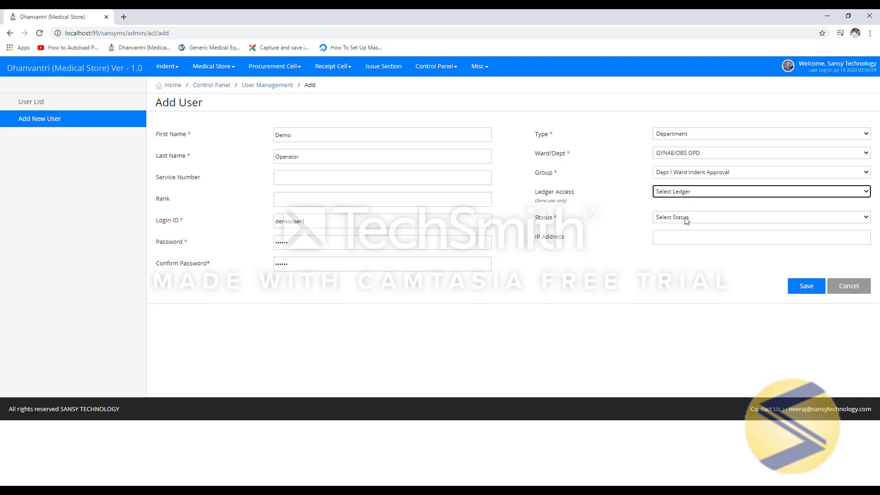
click(687, 218)
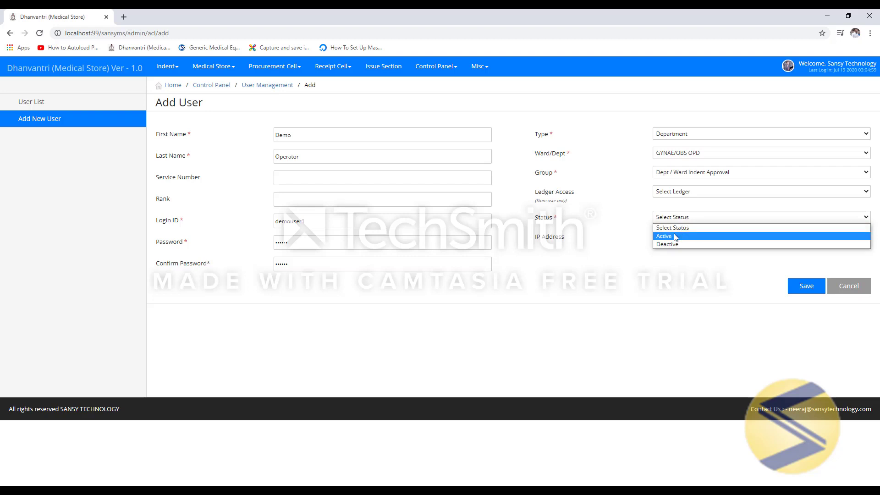
click(675, 237)
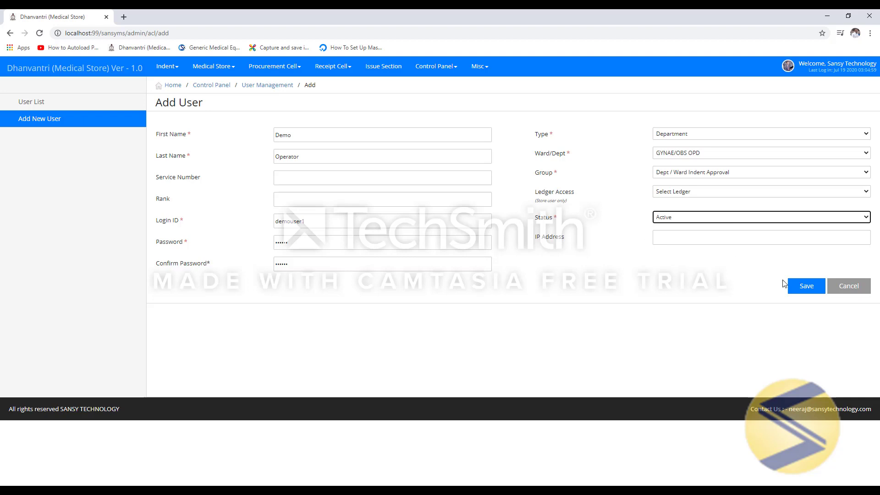
click(819, 293)
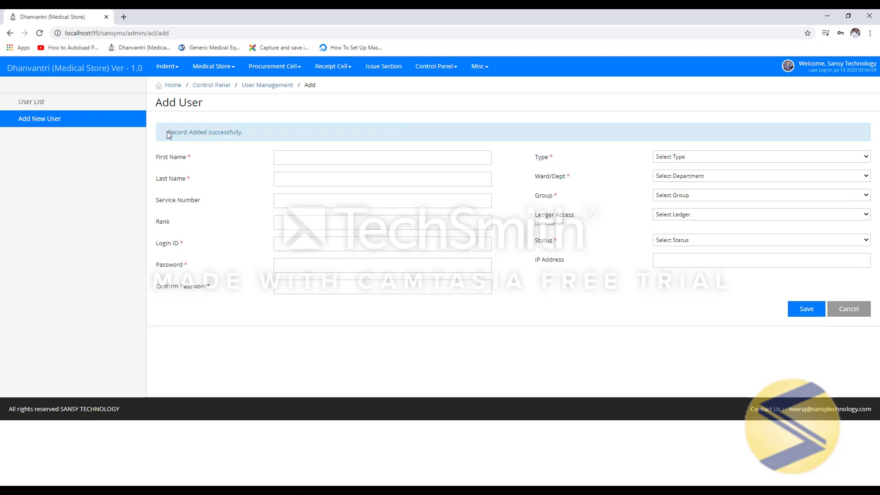
- Return to the Control Panel after the Record Added successfully confirmation
drag(167, 132, 246, 133)
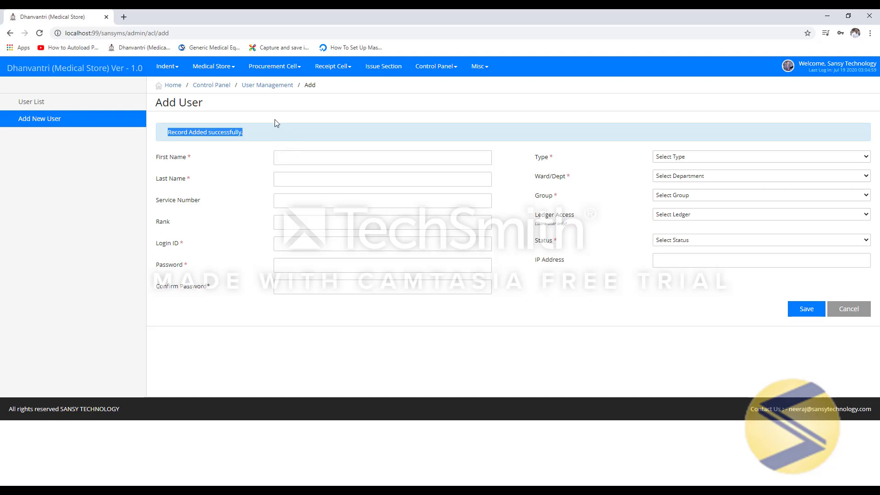
click(211, 86)
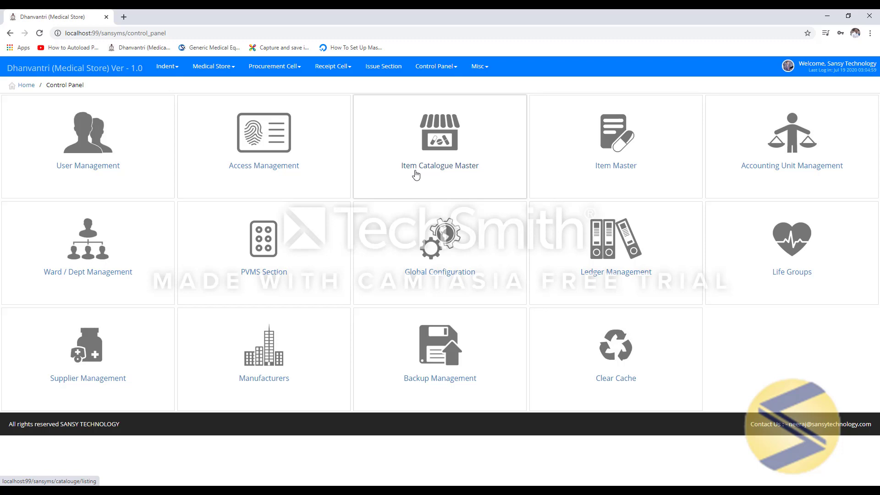
- Go to Item Catalogue Master and start a new item catalogue entry
click(450, 141)
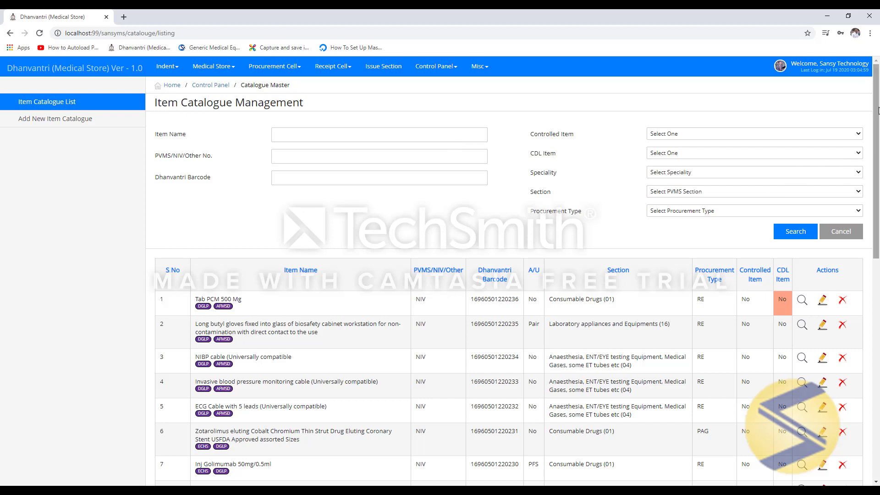
mouse_move(879, 110)
mouse_down()
mouse_move(863, 316)
mouse_move(871, 120)
mouse_up()
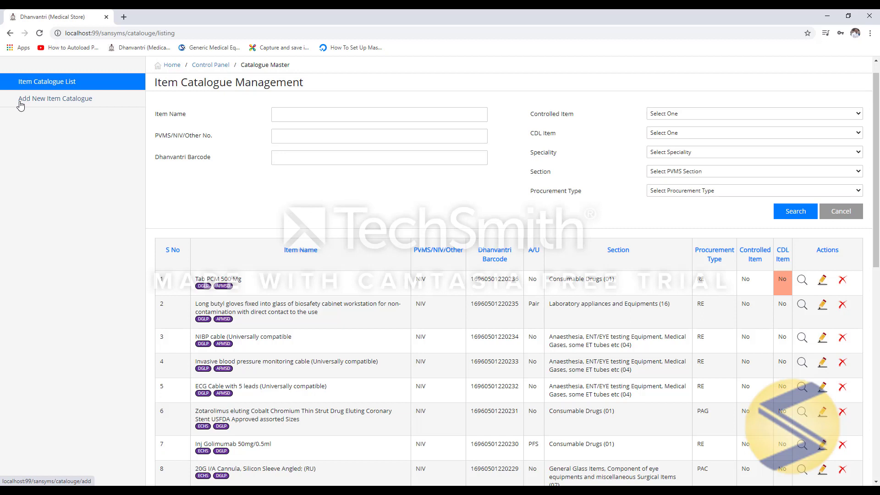
click(70, 105)
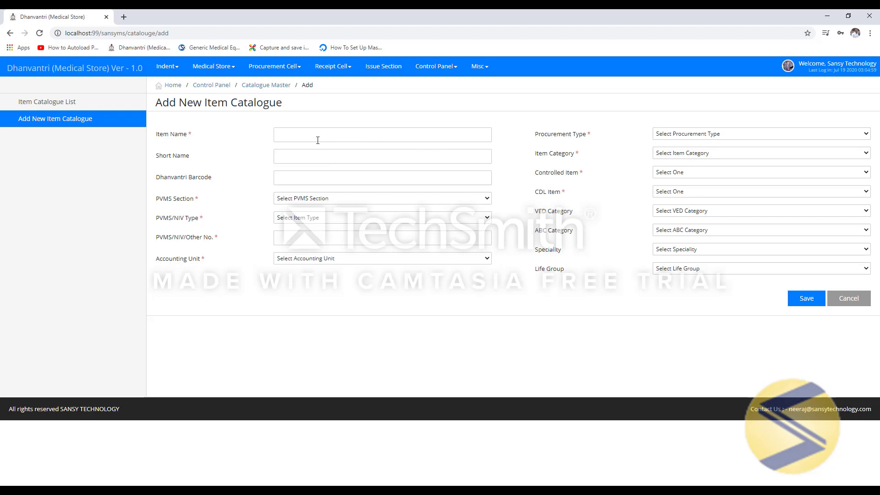
- Enter 'Tab pcm 650 MG' as the item name, correcting the strength
double_click(189, 134)
click(330, 136)
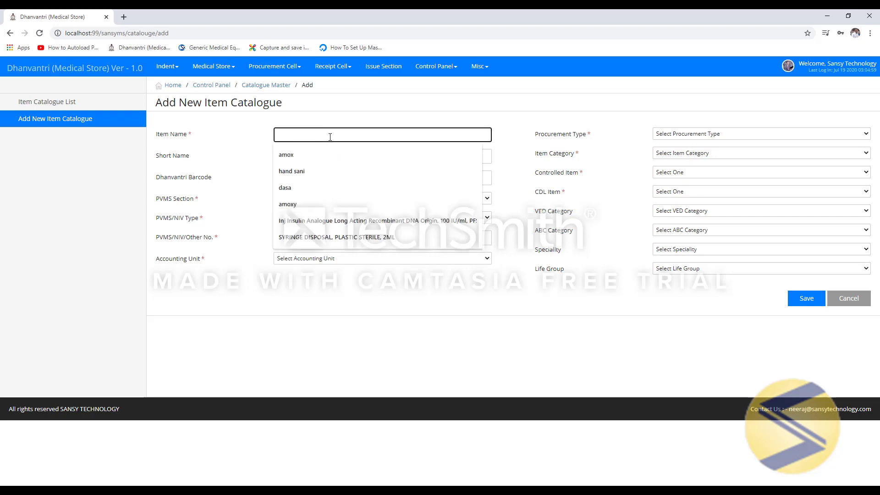
text(T)
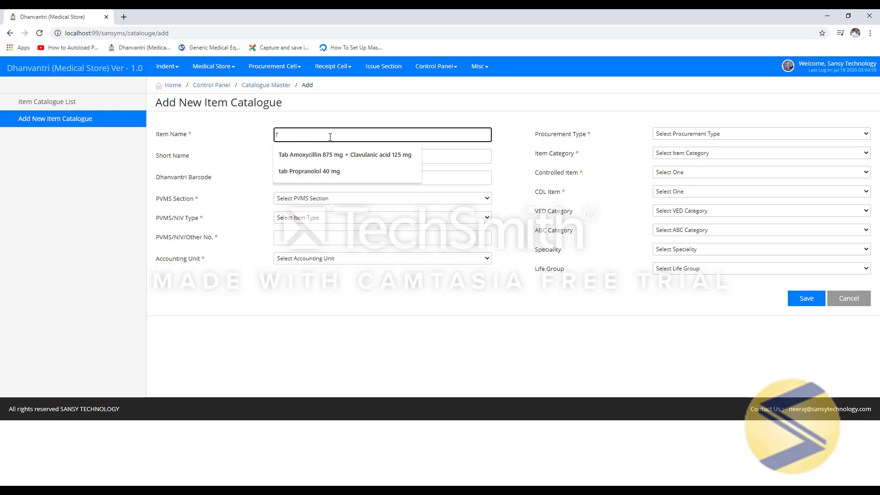
text(ab p)
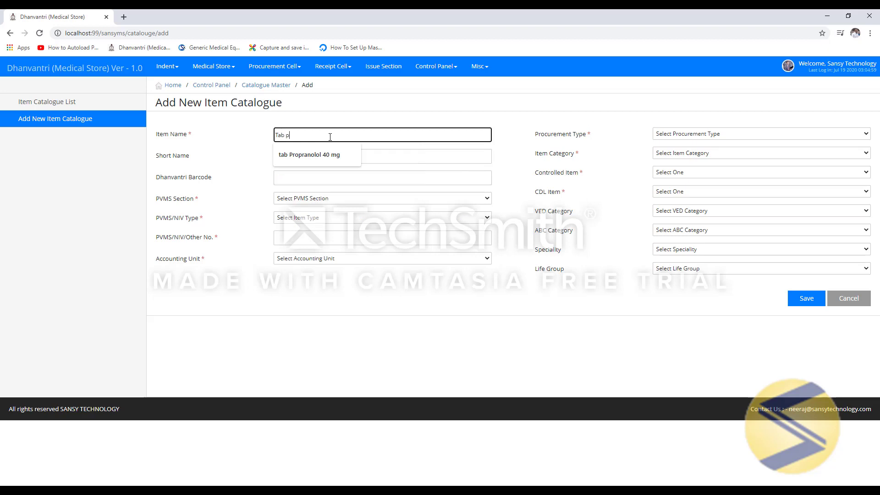
text(cm )
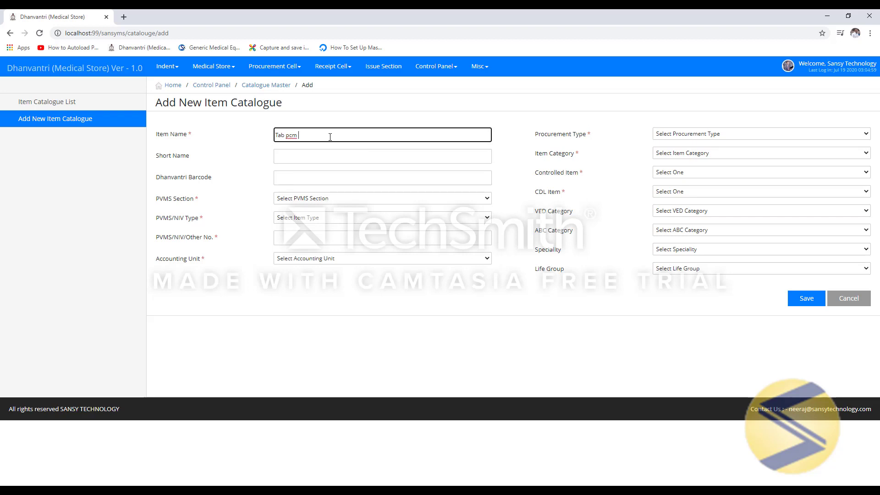
text(650 MG)
key(Tab)
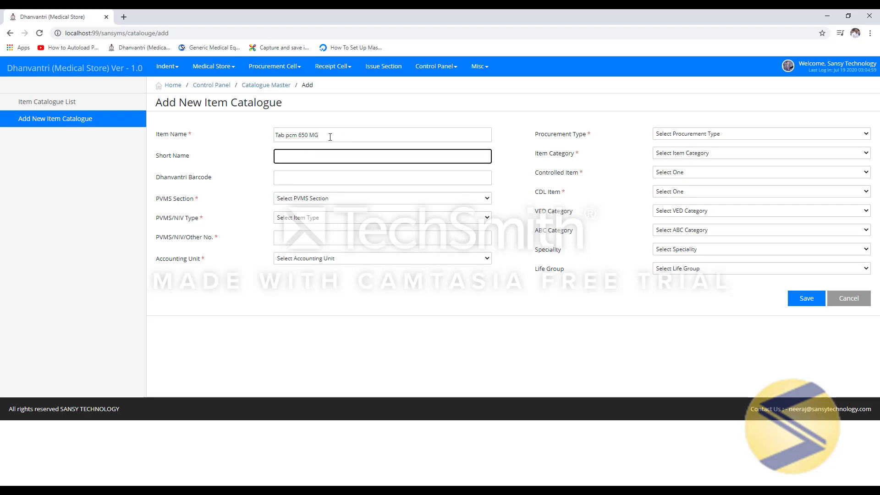
key(Tab)
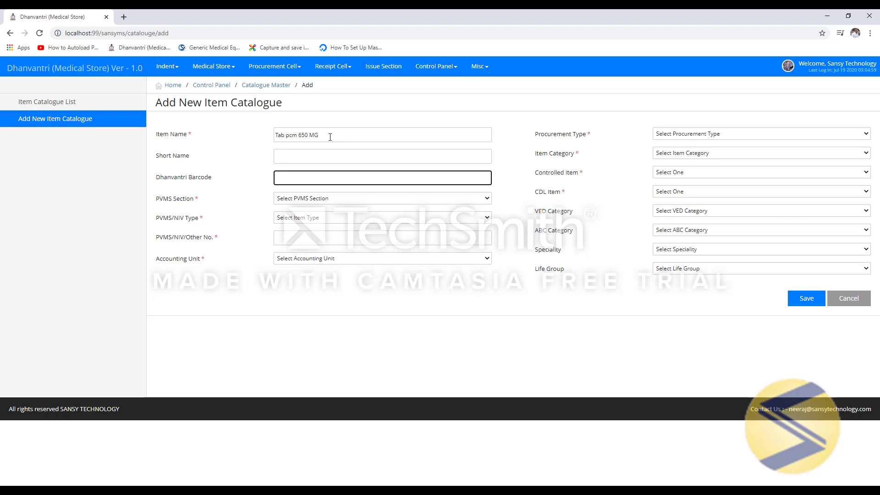
key(Tab)
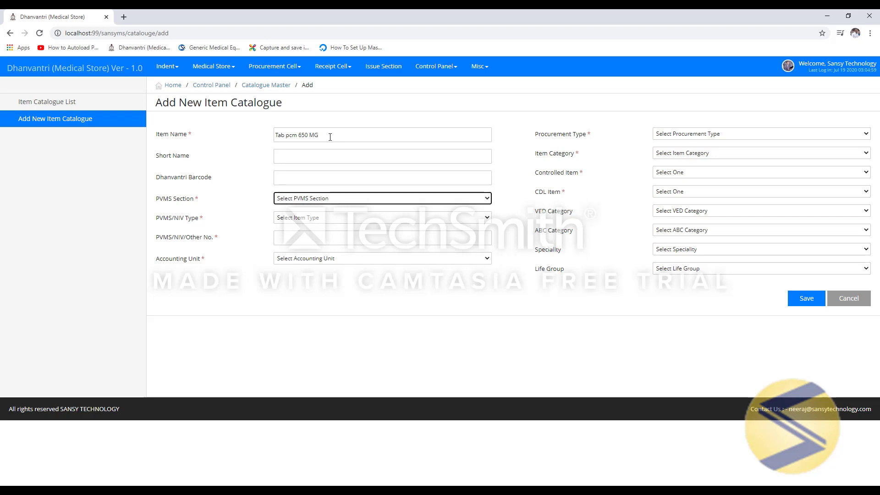
- Set PVMS Section to 01 Consumable Drugs, type NIV, number 'NIV' and accounting unit No
click(320, 200)
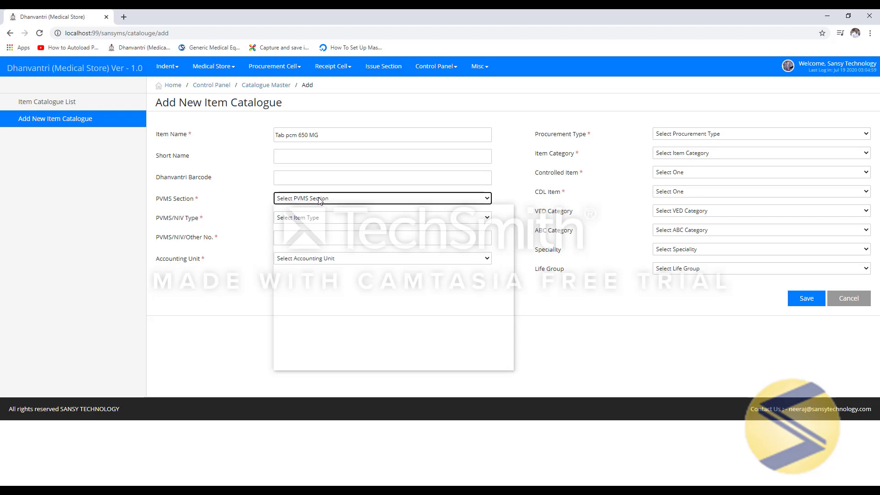
click(311, 221)
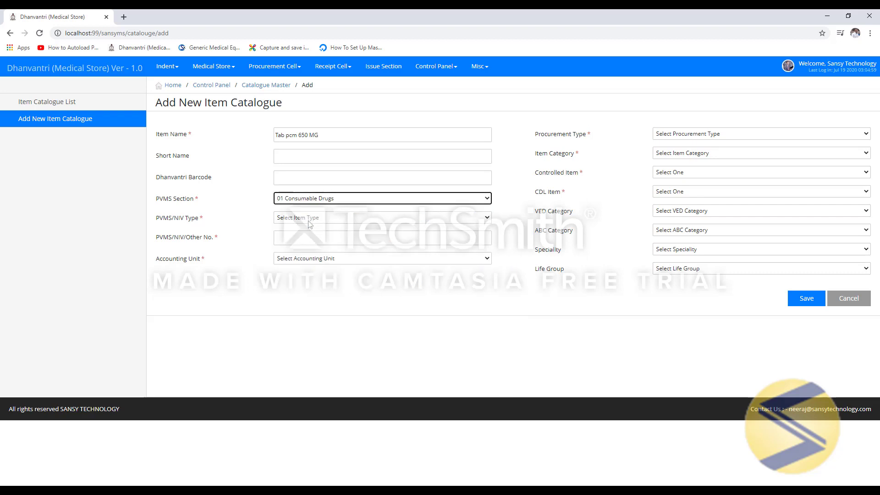
click(309, 220)
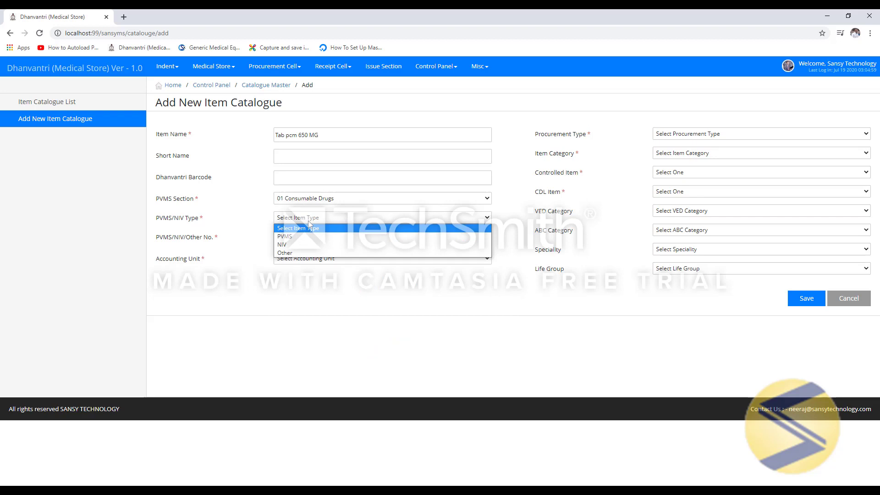
click(303, 247)
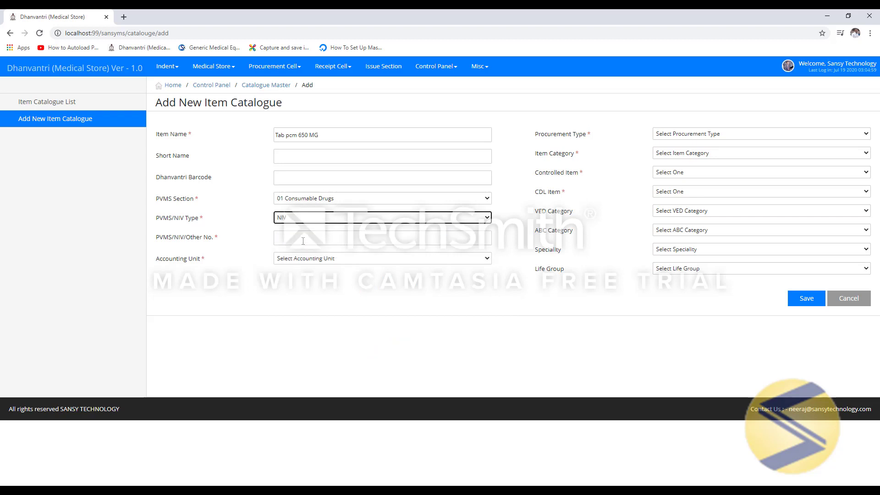
click(306, 239)
text(NIV)
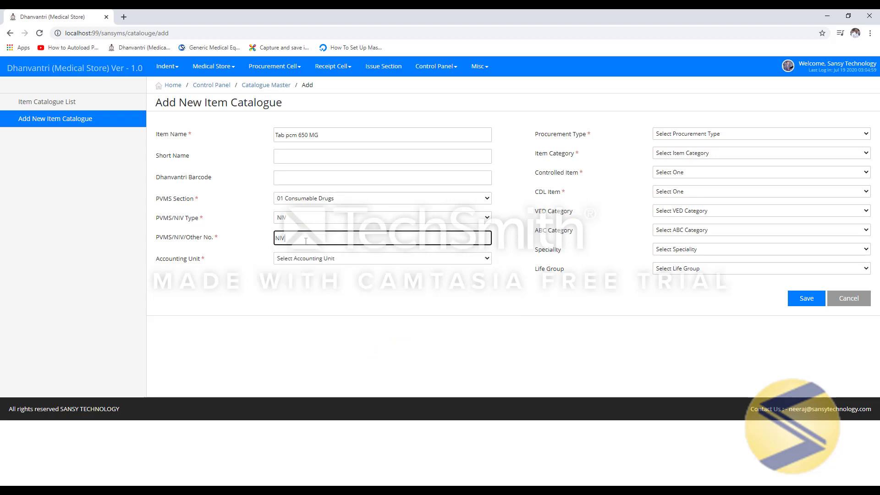
key(Tab)
click(350, 262)
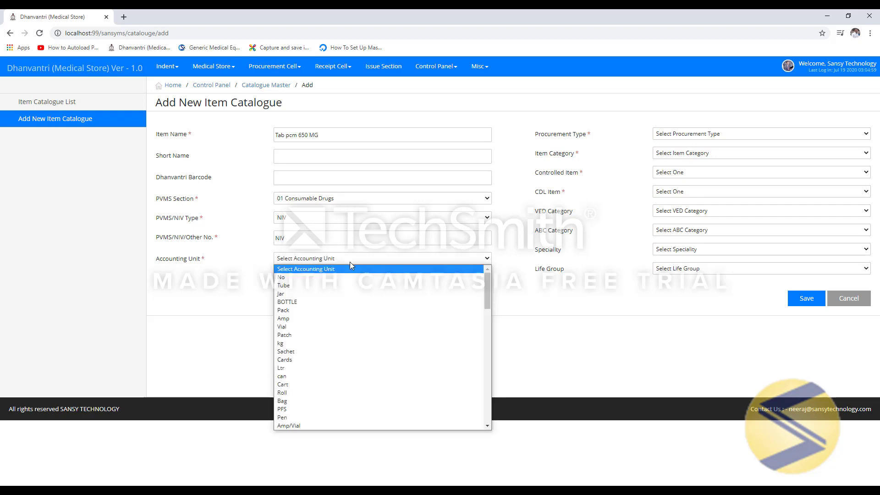
click(343, 277)
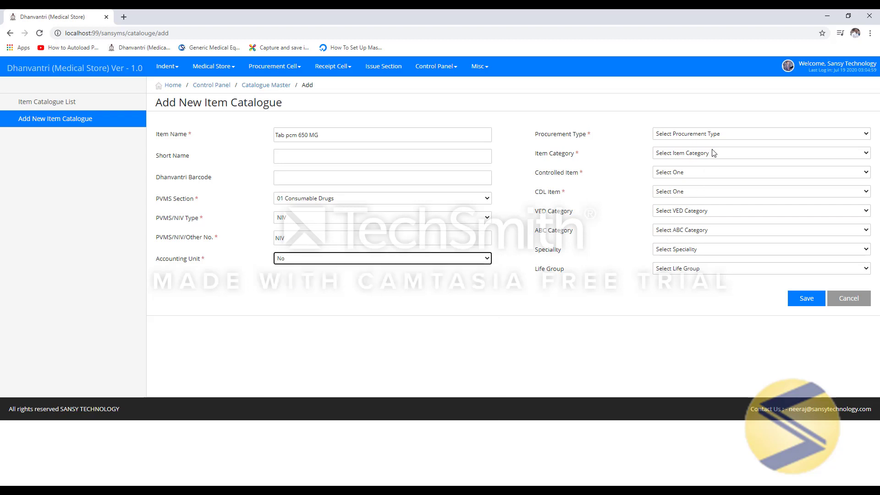
- Set the Procurement Type to RE after briefly trying RC
click(720, 134)
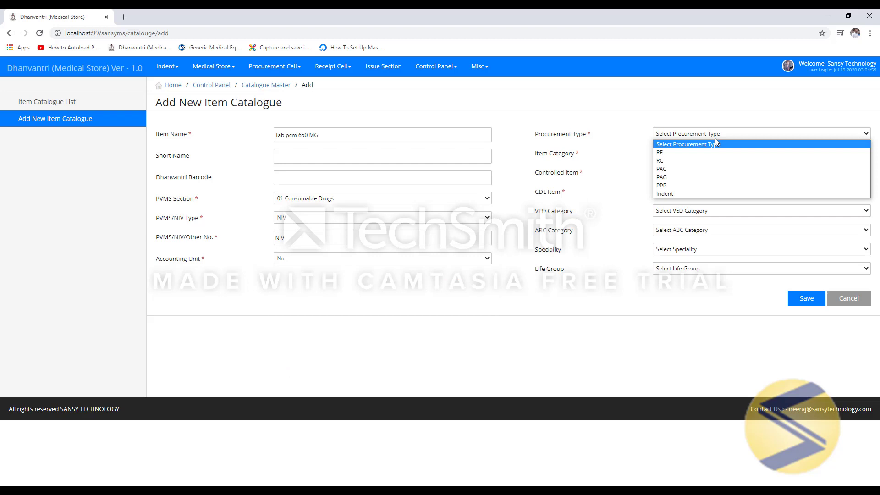
click(694, 153)
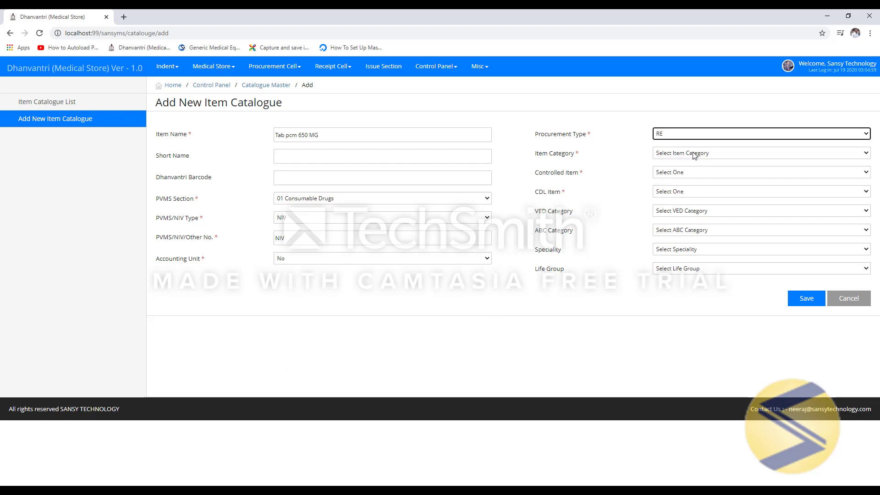
click(701, 134)
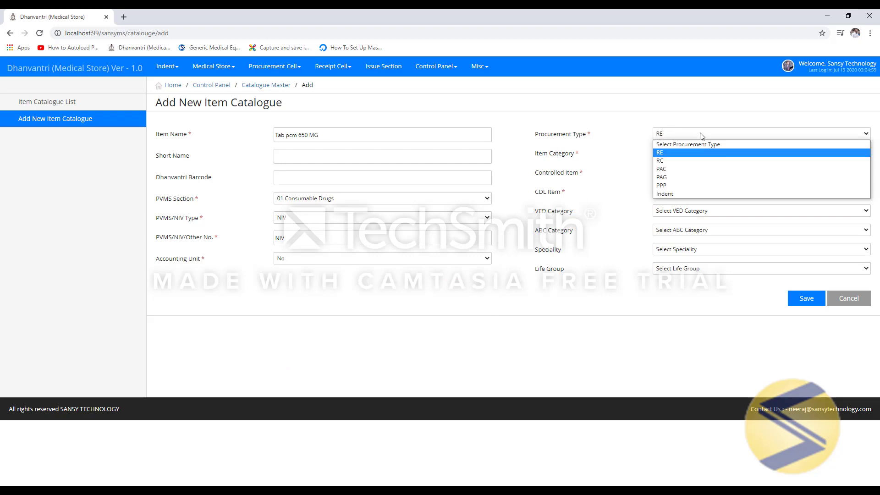
click(690, 166)
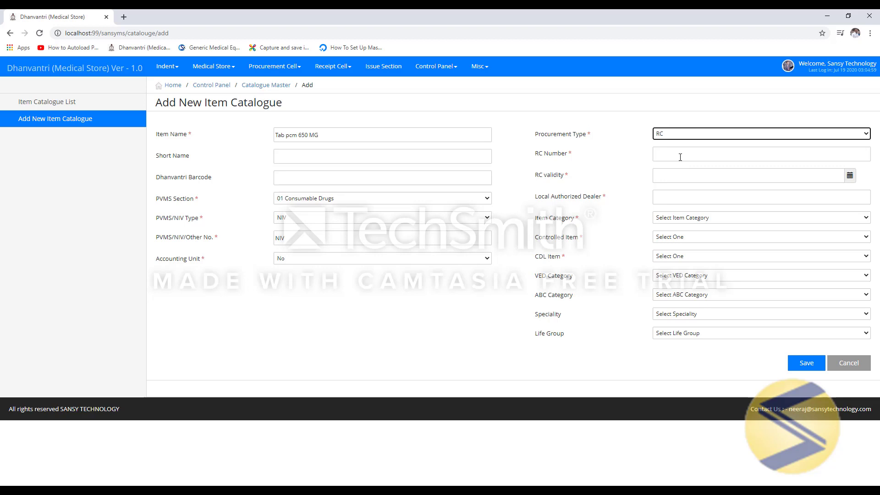
click(684, 136)
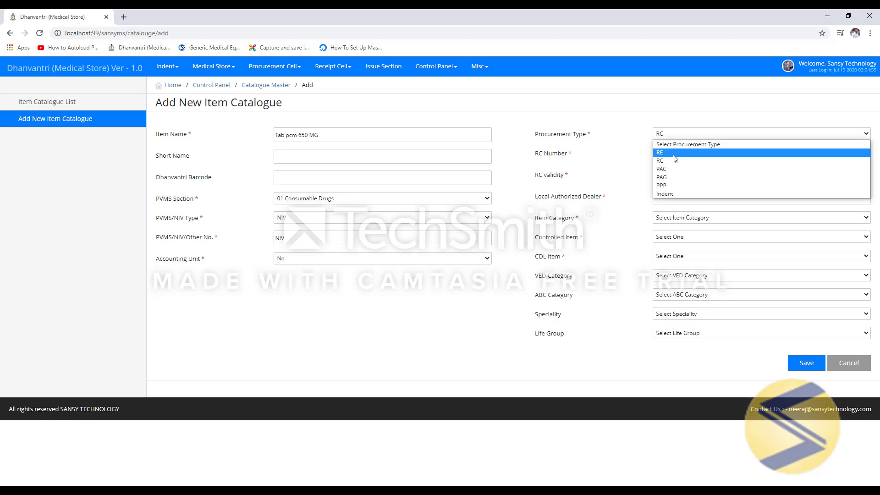
click(679, 156)
- Mark the item Expendable, Controlled Item No and CDL Item Yes, then save it
click(700, 151)
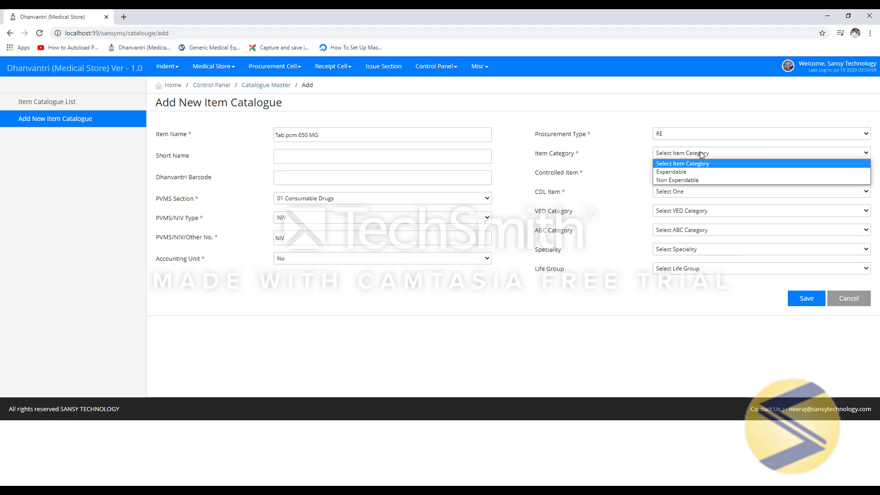
click(676, 172)
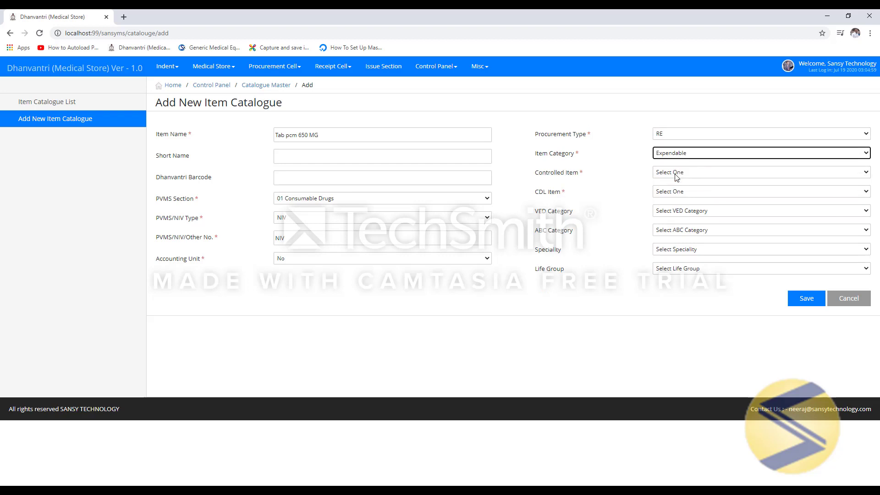
click(677, 174)
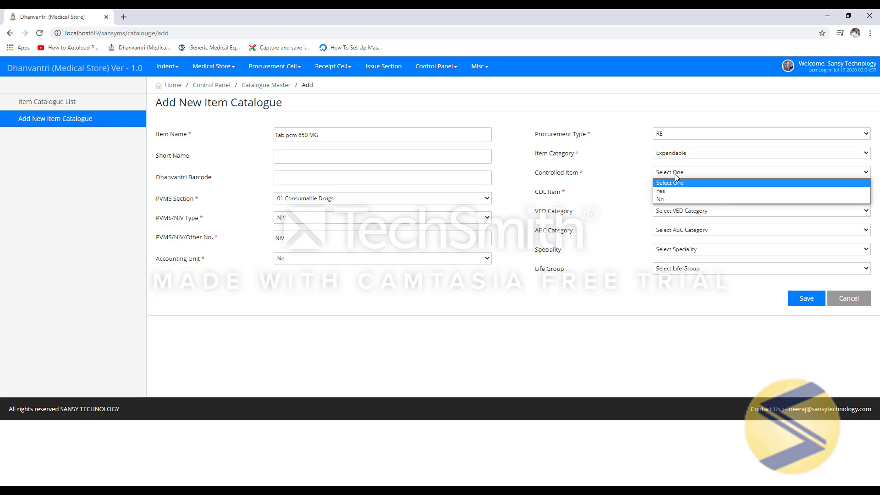
click(665, 200)
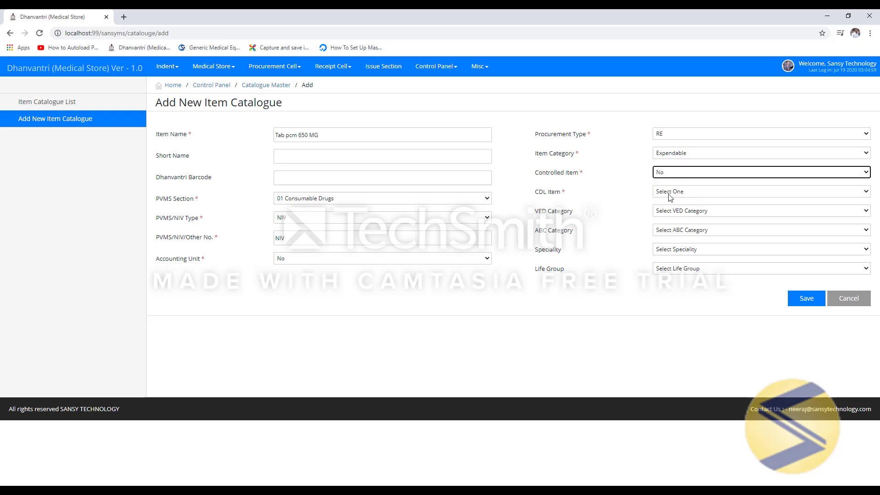
click(670, 195)
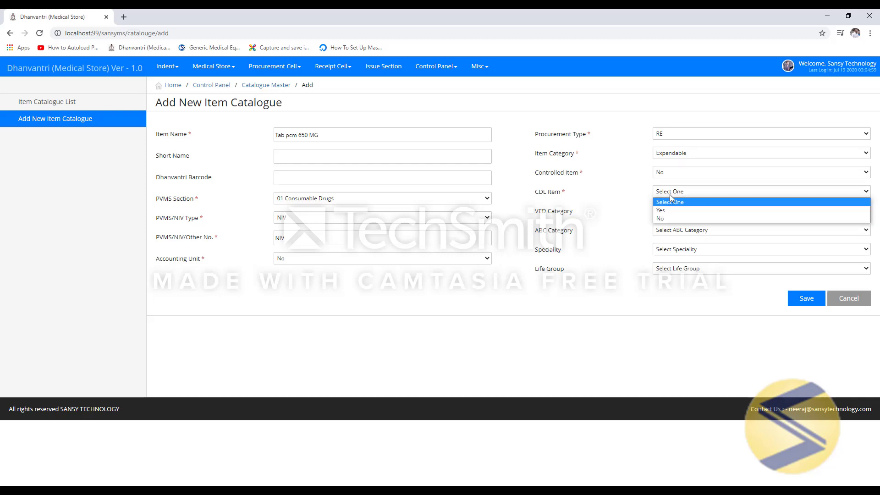
click(667, 212)
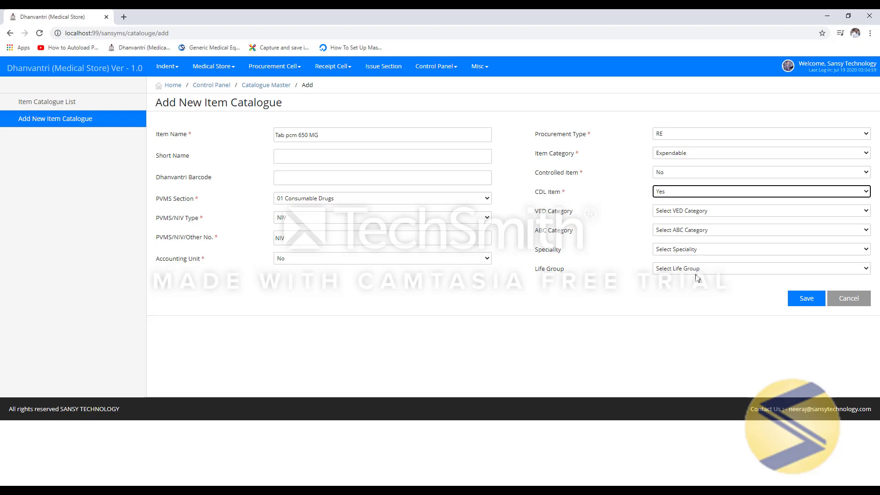
click(813, 307)
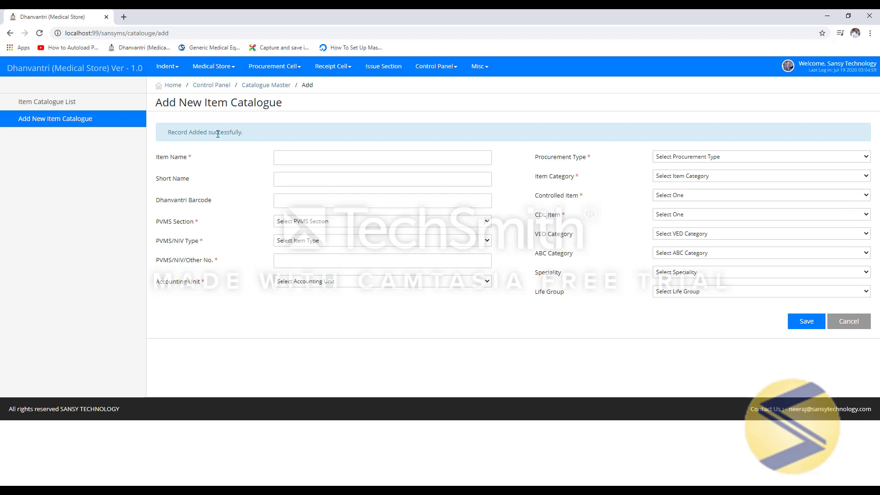
- Return to the Control Panel and open the Item Master listing
drag(169, 133, 268, 135)
click(220, 85)
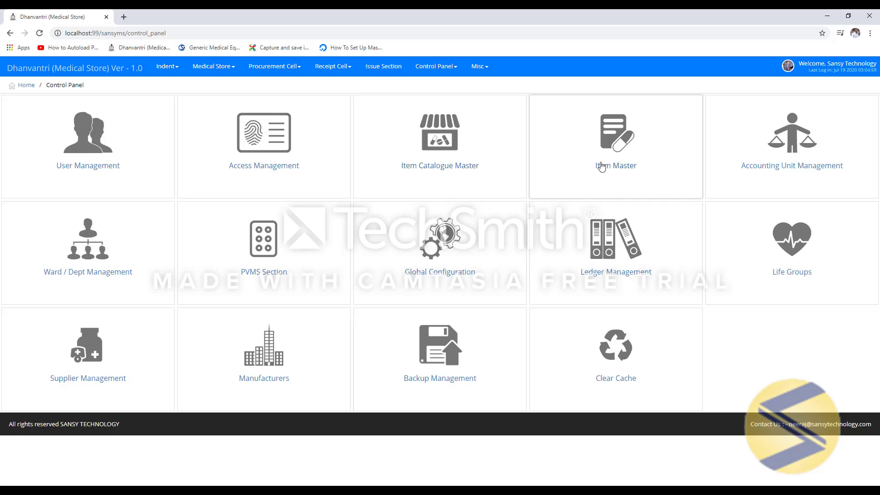
click(638, 159)
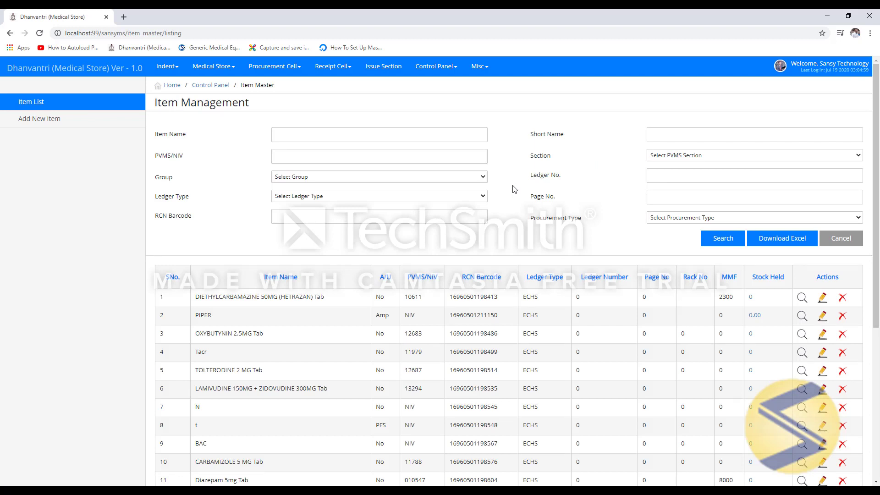
- Search the catalogue for 'tab pcm', pick Tab pcm 650 MG, set ledger type DGLP and save
click(35, 120)
click(346, 136)
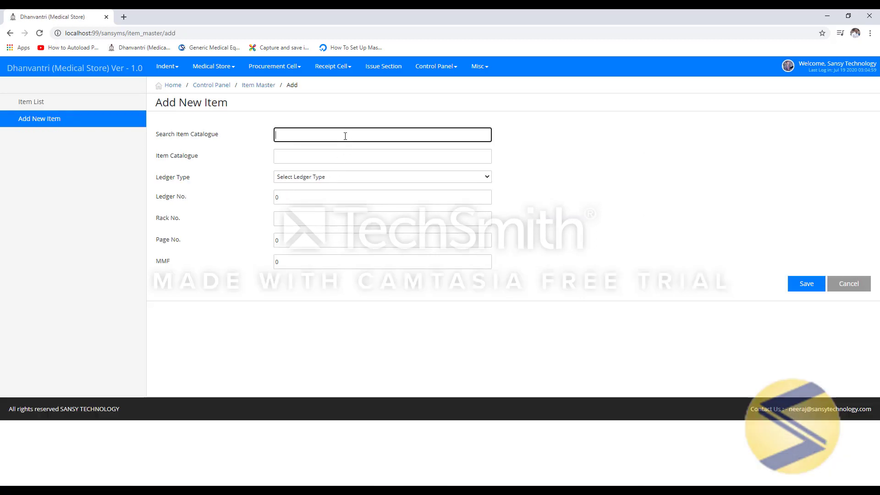
text(tab pcm)
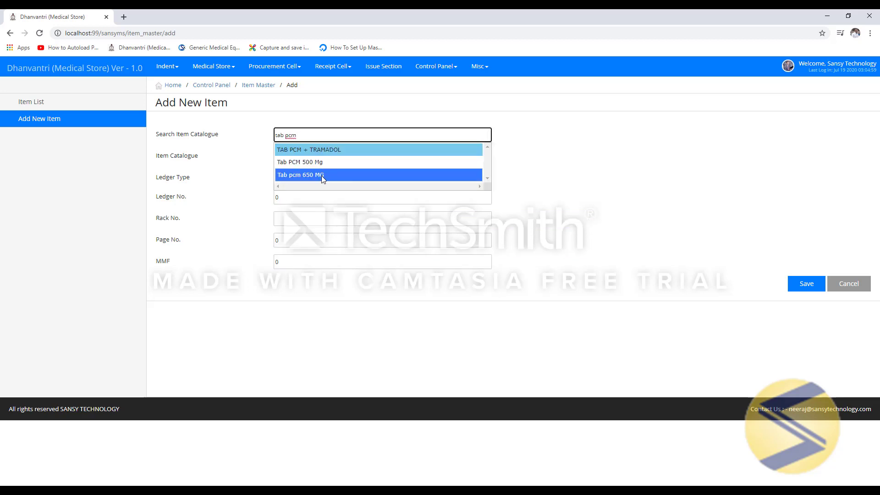
click(298, 176)
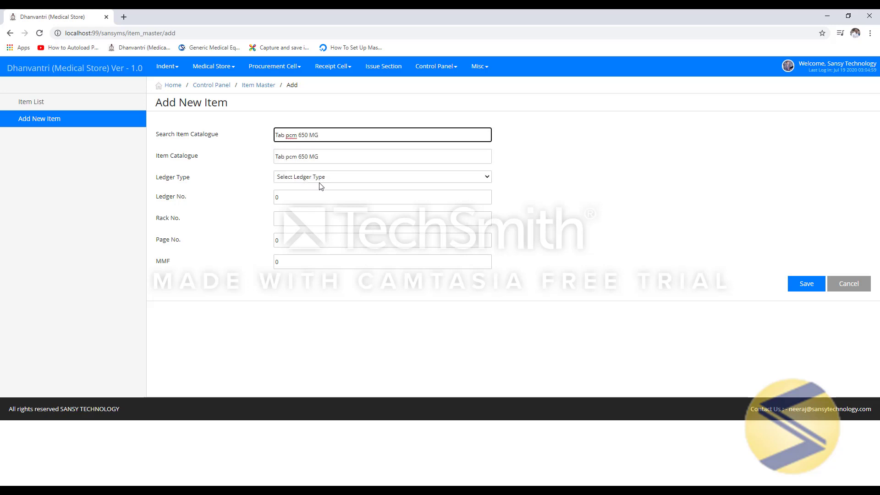
click(320, 180)
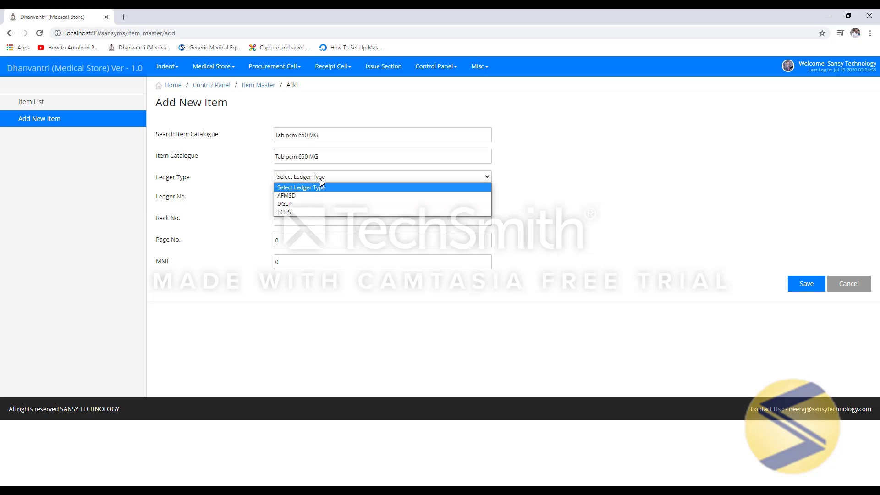
click(308, 204)
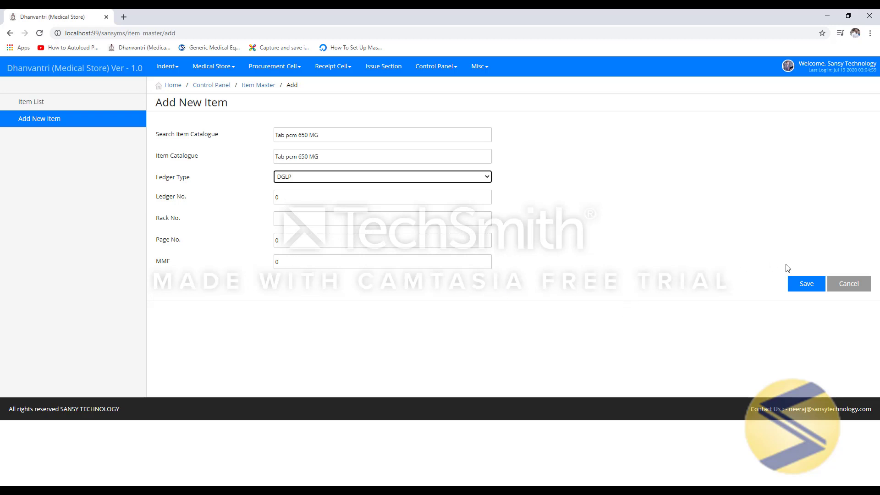
click(807, 284)
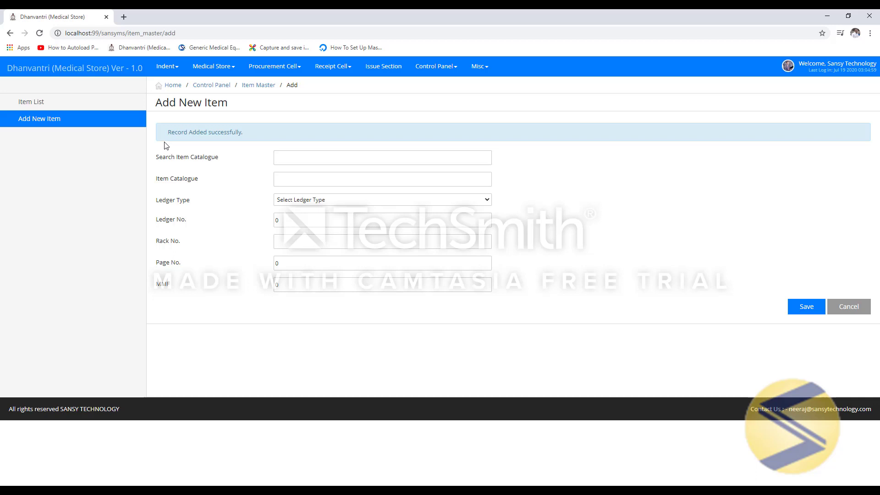
- Add and save accounting unit 'Lite' in Accounting Unit Management, then go to Ward/Dept Management
click(219, 85)
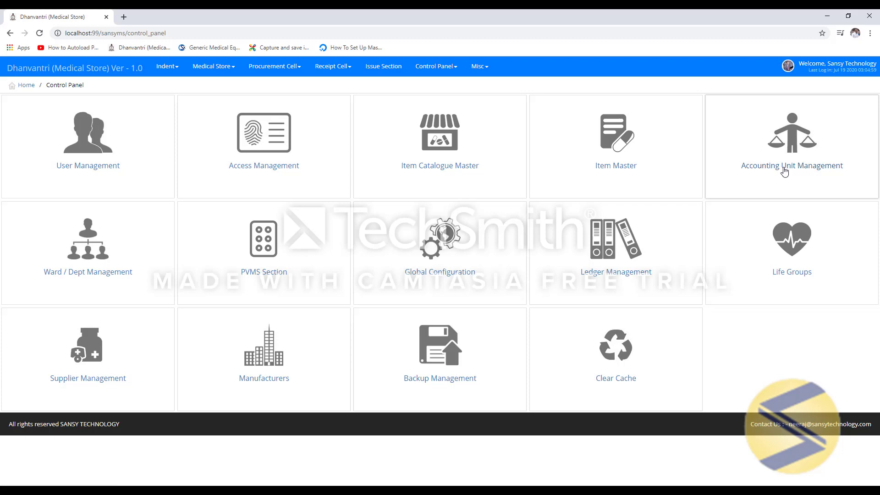
click(790, 144)
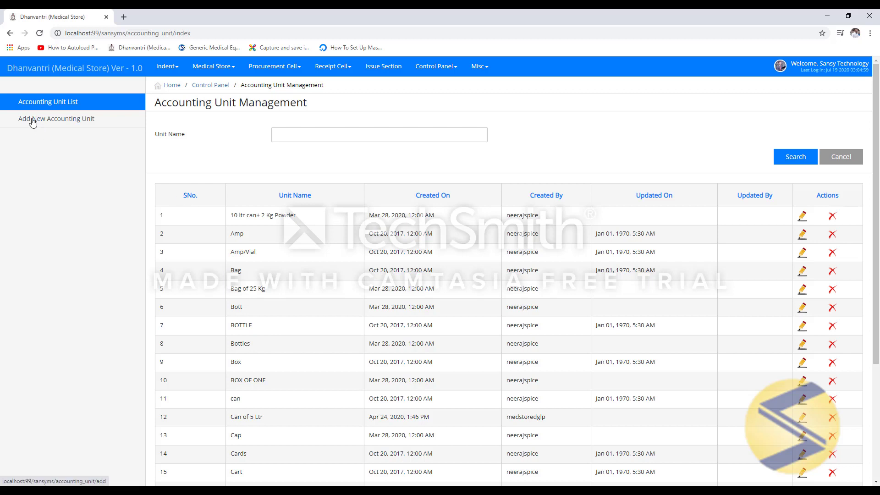
click(64, 122)
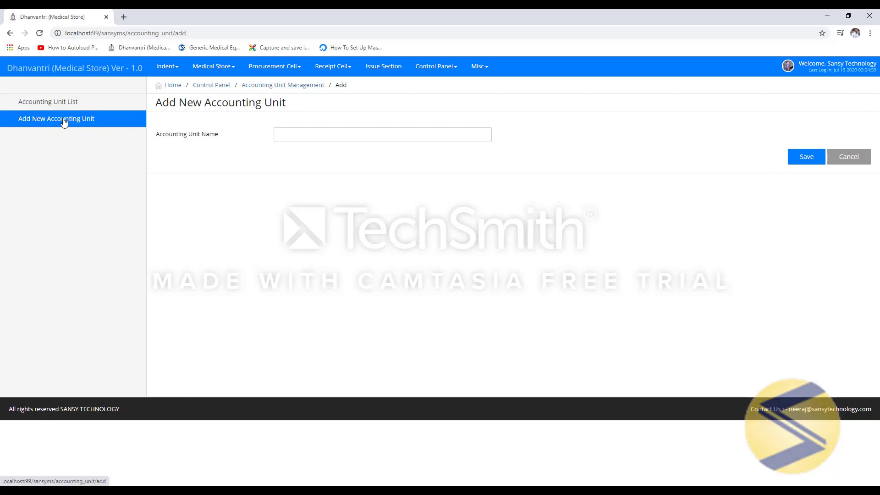
click(339, 138)
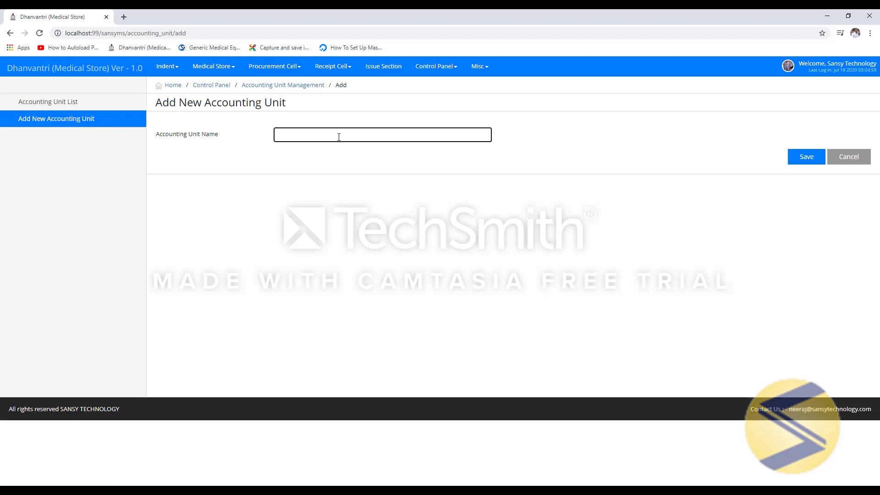
text(Liter)
click(806, 158)
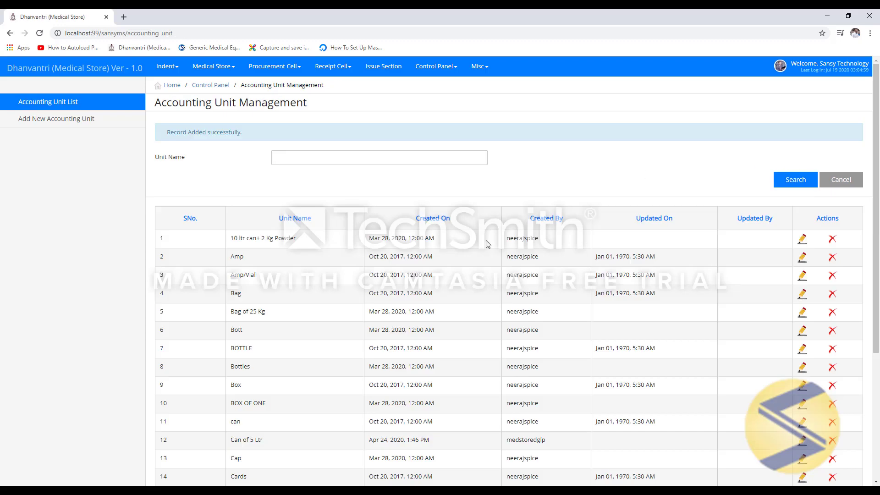
click(216, 86)
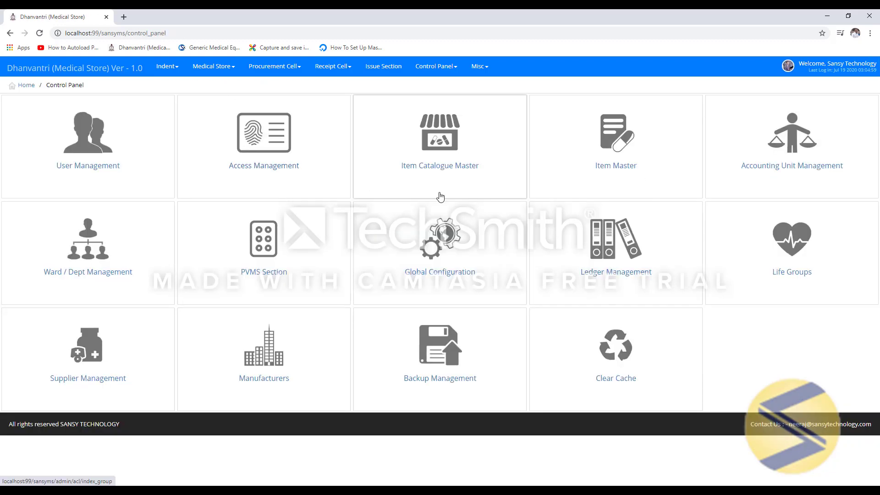
click(89, 249)
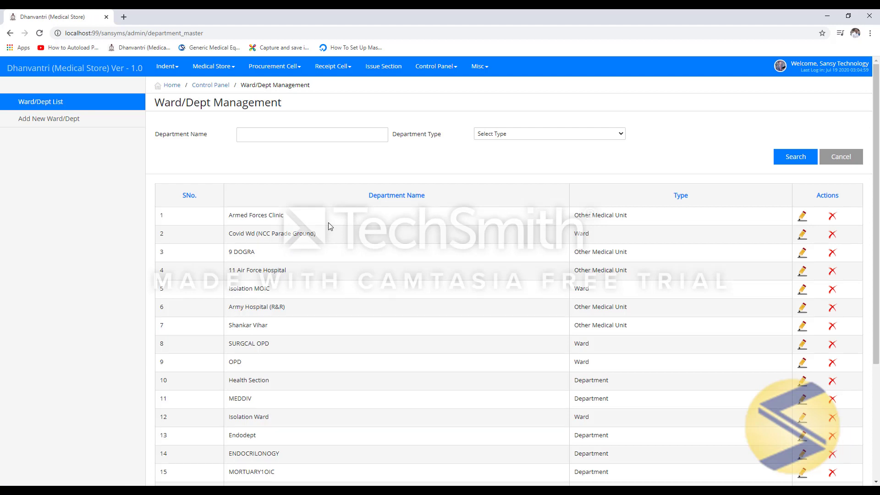
- Scroll through the ward and department list to review the existing entries
scroll(333, 240, down, 2)
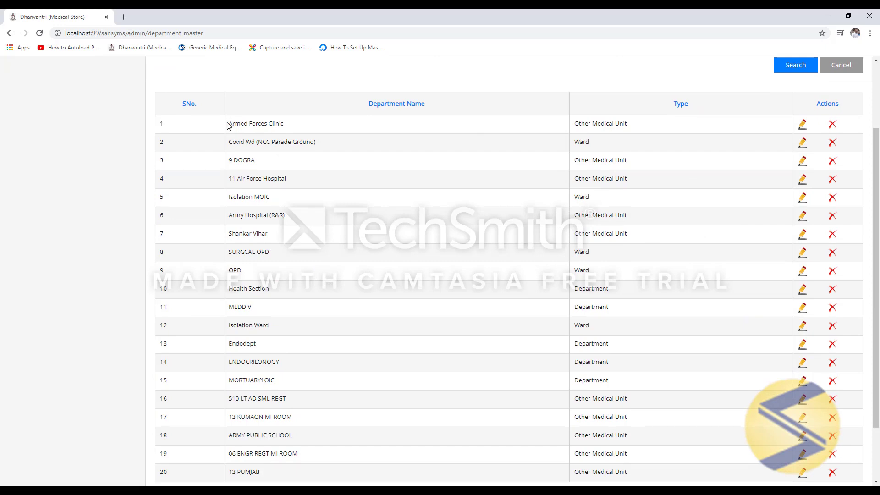
drag(228, 124, 284, 332)
click(303, 340)
scroll(306, 333, up, 2)
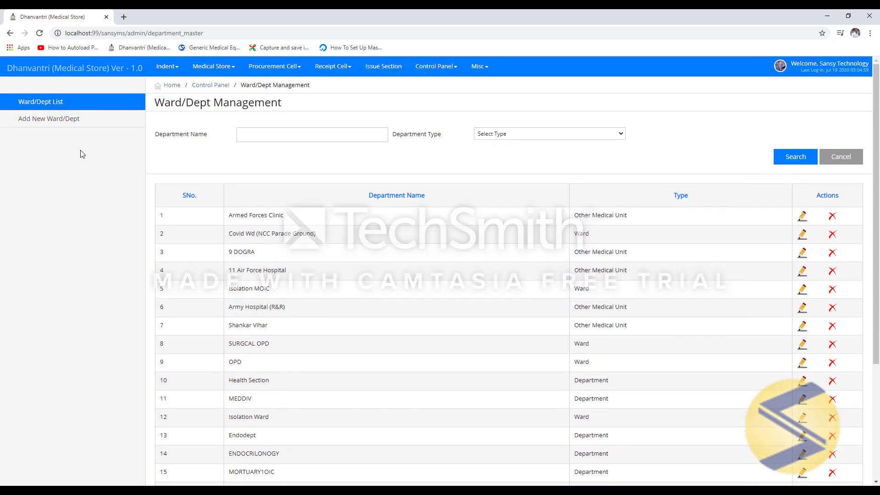
- Add a department of type Ward named 'Family ward' and save it
click(40, 123)
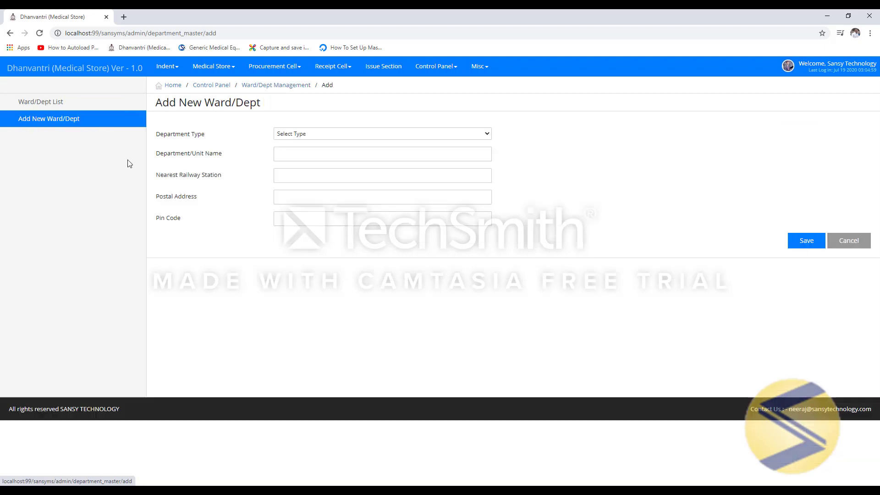
click(326, 134)
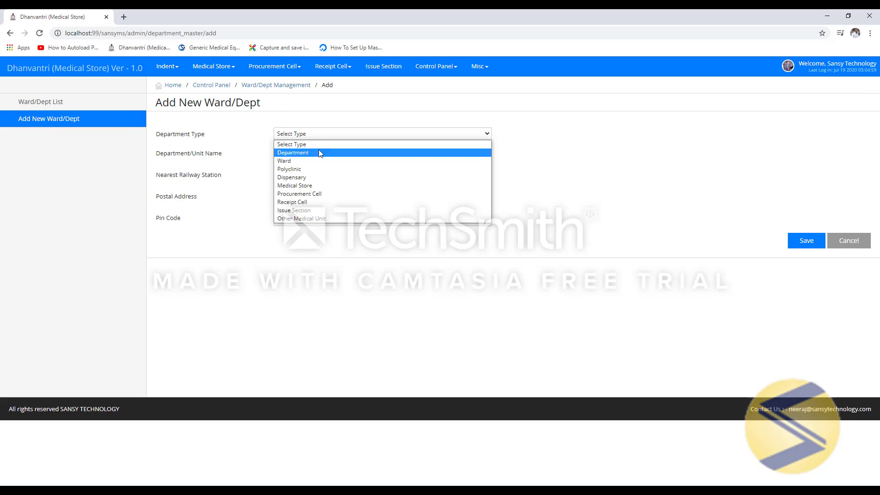
click(309, 160)
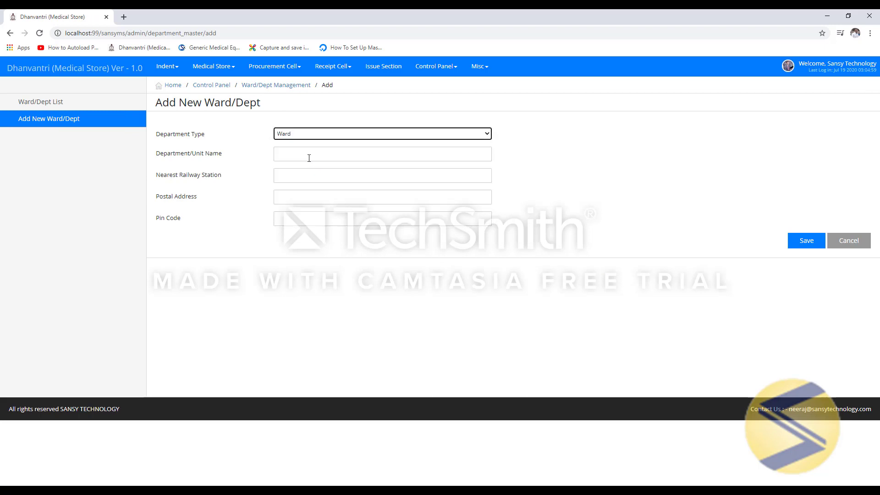
click(309, 158)
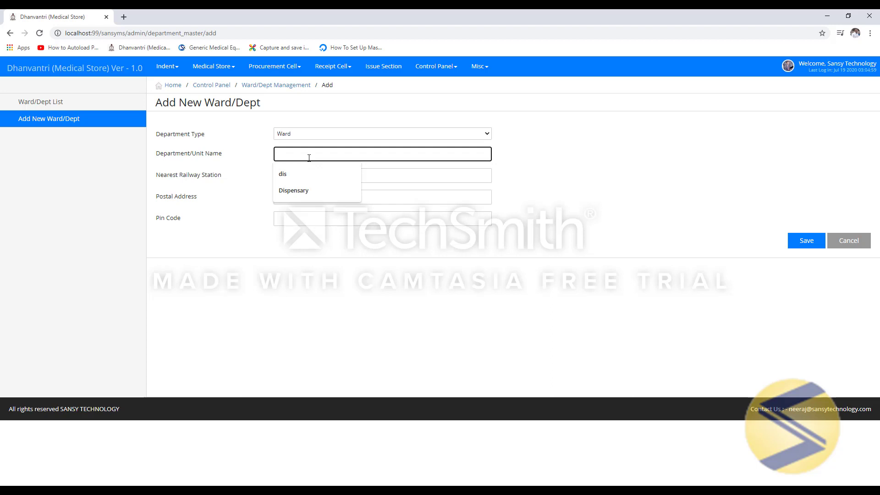
text(Family)
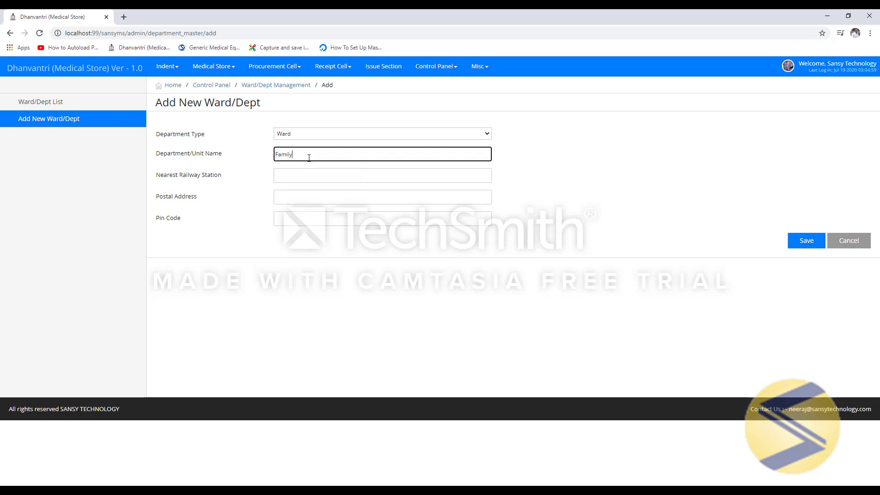
text( ward)
key(Tab)
key(Tab)
key(Tab)
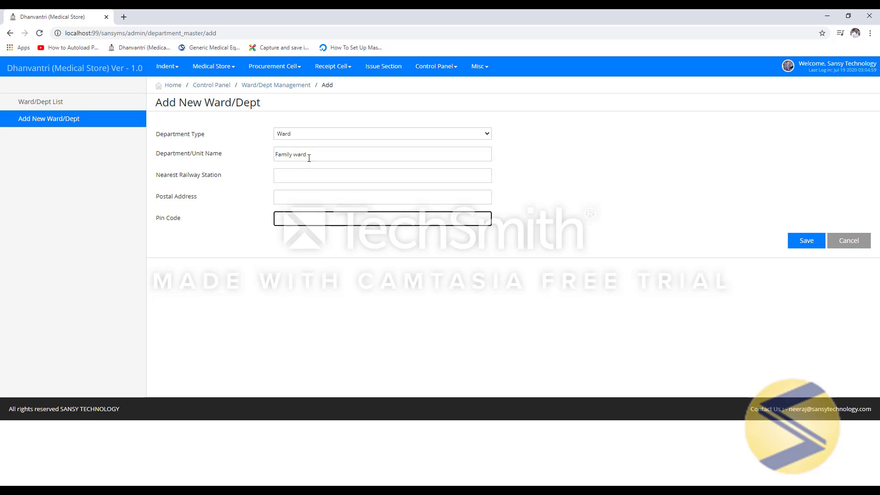
click(813, 245)
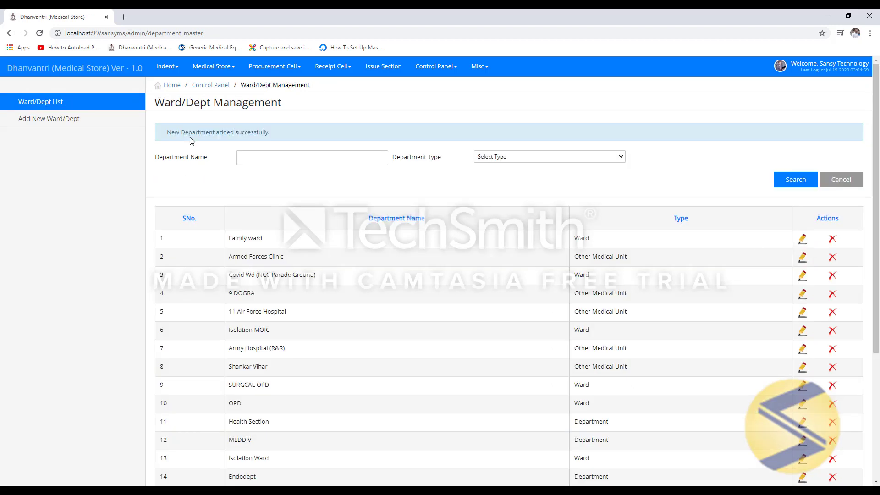
- Go to Ledger Management from the Control Panel and edit the DGLP ledger
click(212, 85)
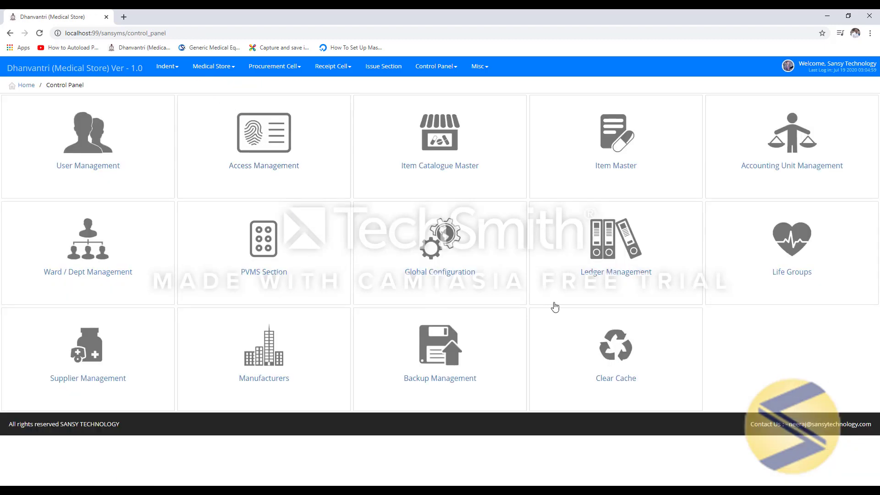
click(601, 258)
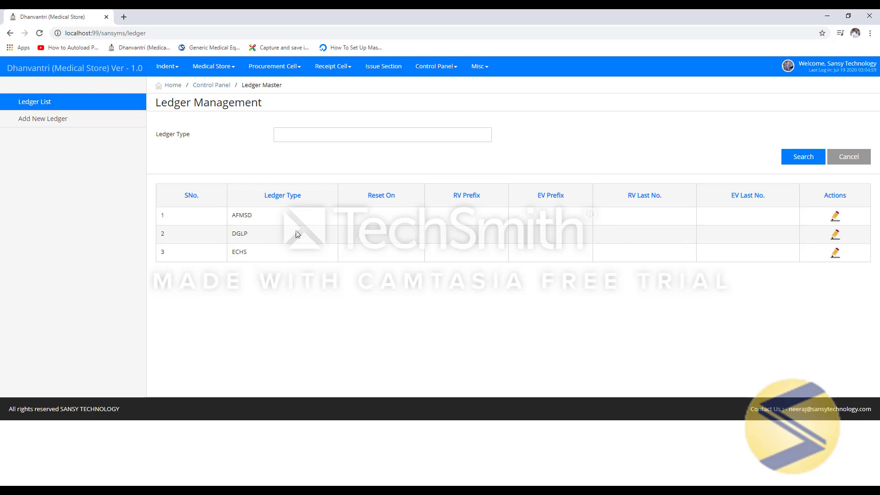
click(836, 235)
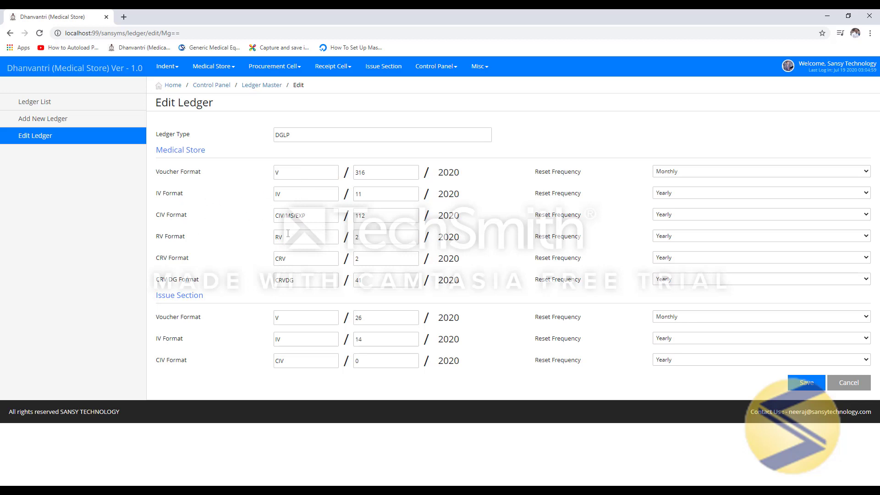
- Review the DGLP format numbers from voucher 316 through CRVDG 41 and save the ledger
click(385, 171)
click(374, 200)
click(374, 215)
click(375, 237)
click(374, 259)
click(375, 281)
click(789, 380)
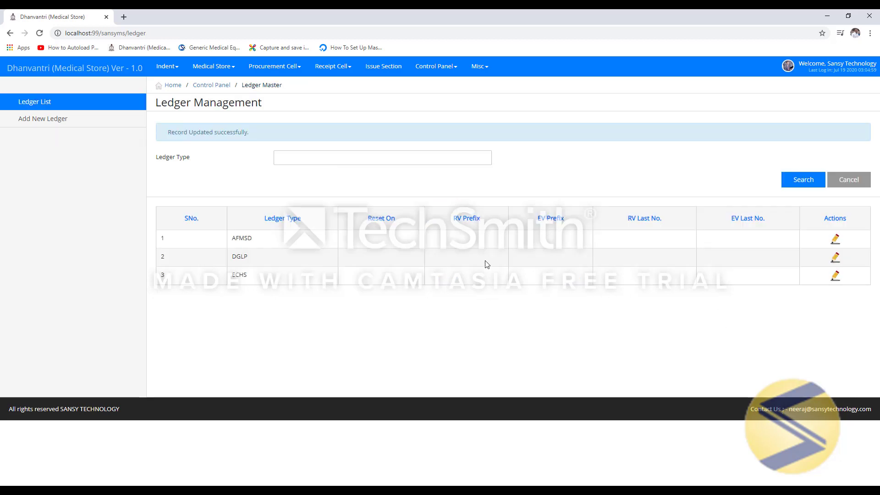
- In Supplier Management, add a new supplier named 'ABC Pharma Pvt. Ltd' and move to the code field
click(213, 87)
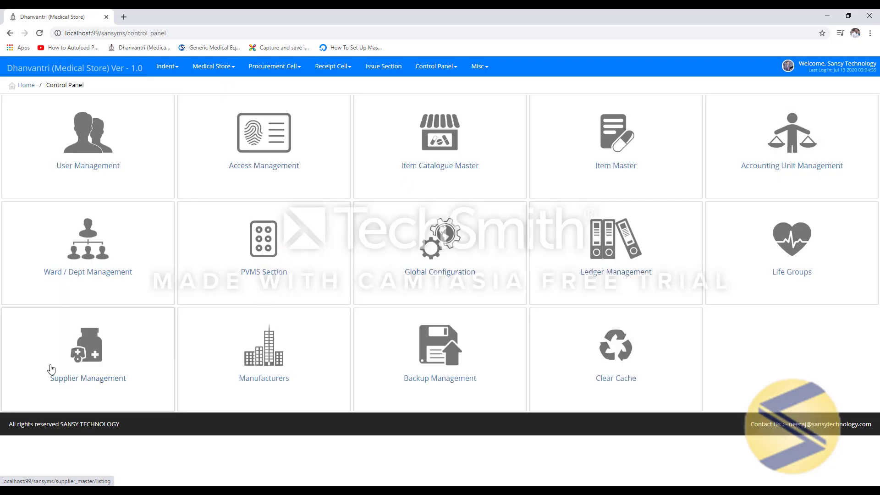
click(84, 358)
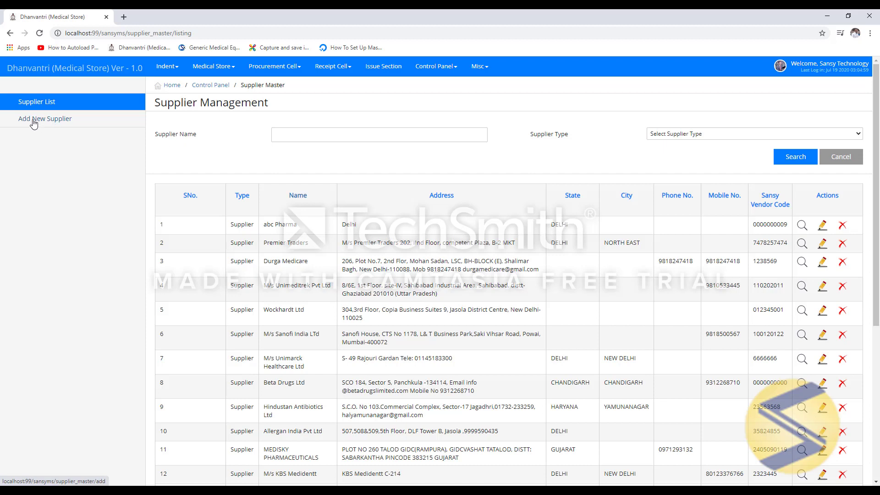
click(40, 121)
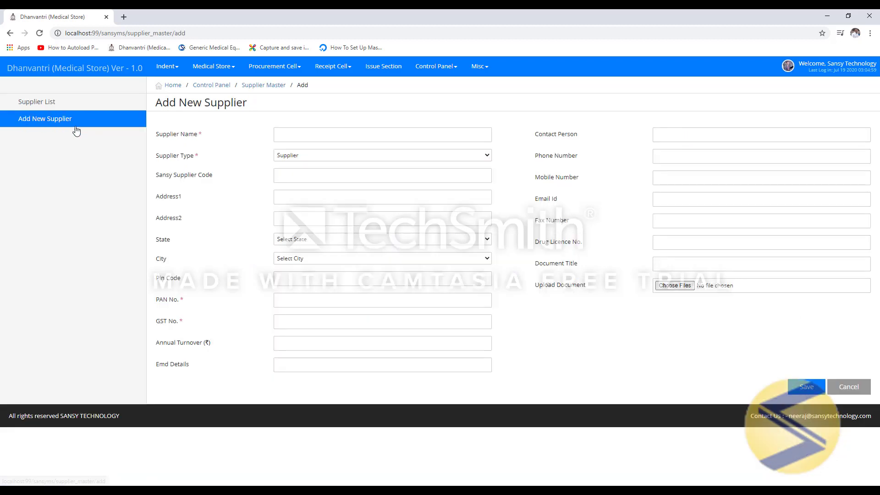
click(331, 132)
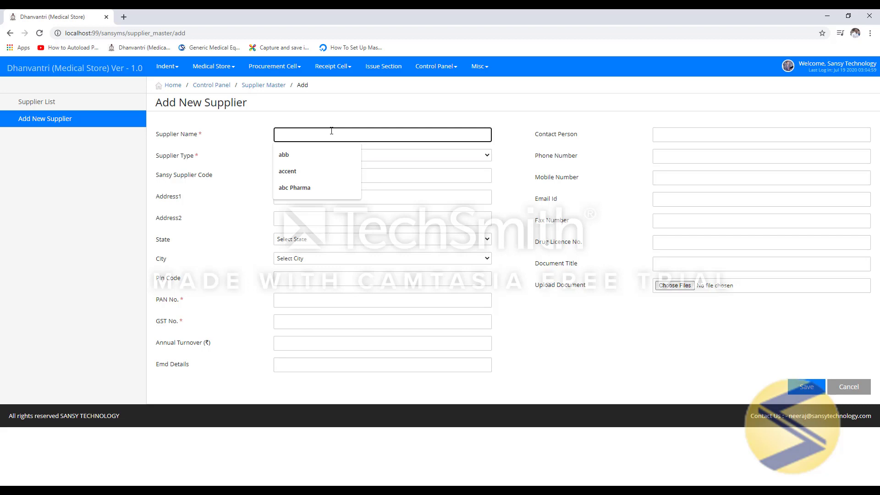
text(ABC)
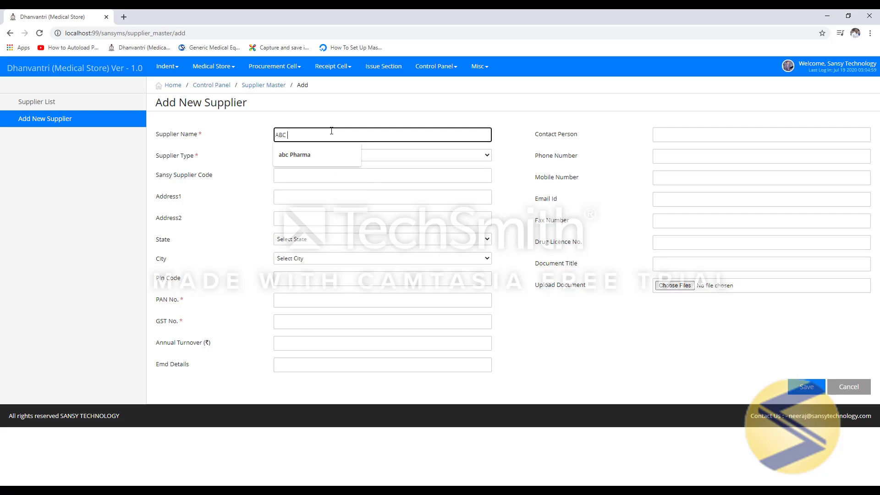
text( Pharma Pvt.)
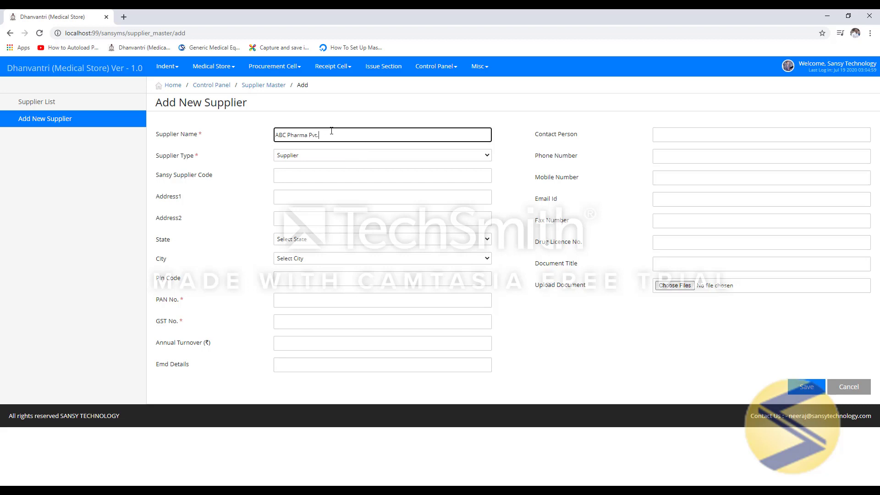
text( Ltd.)
key(Tab)
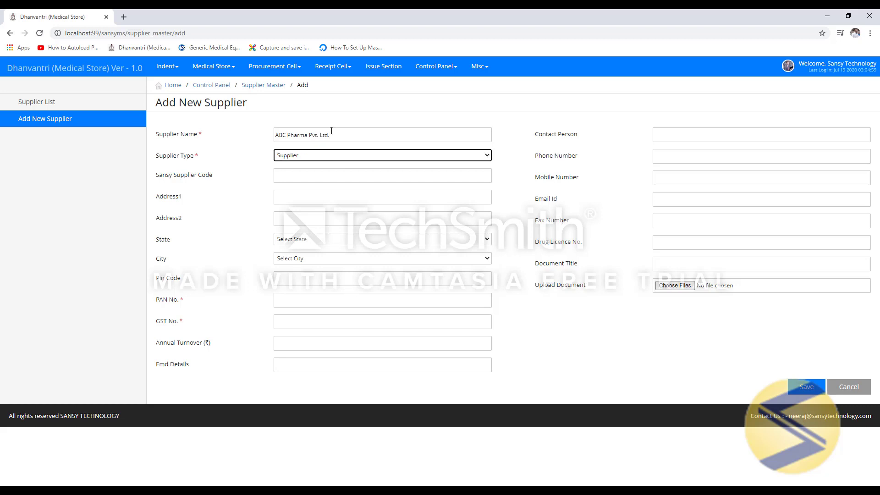
key(Tab)
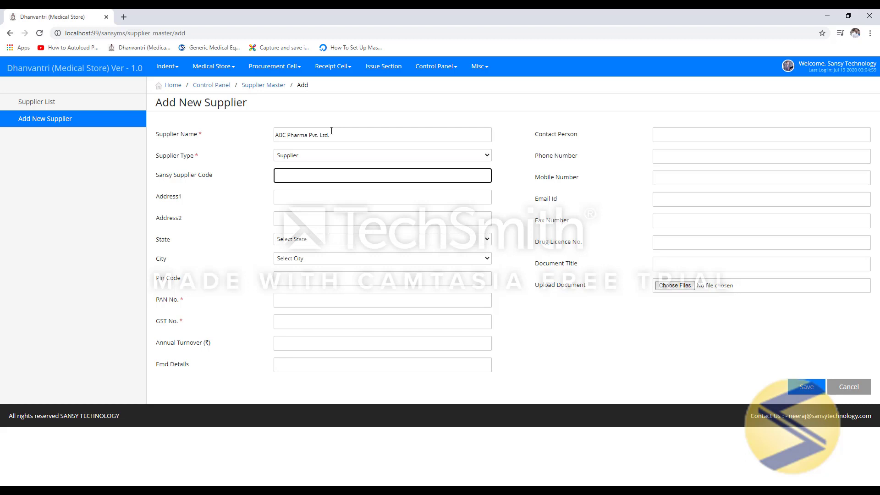
- Enter the supplier code, address line 'Delhi', state DELHI and city SOUTH WEST
text(6961111110)
key(Tab)
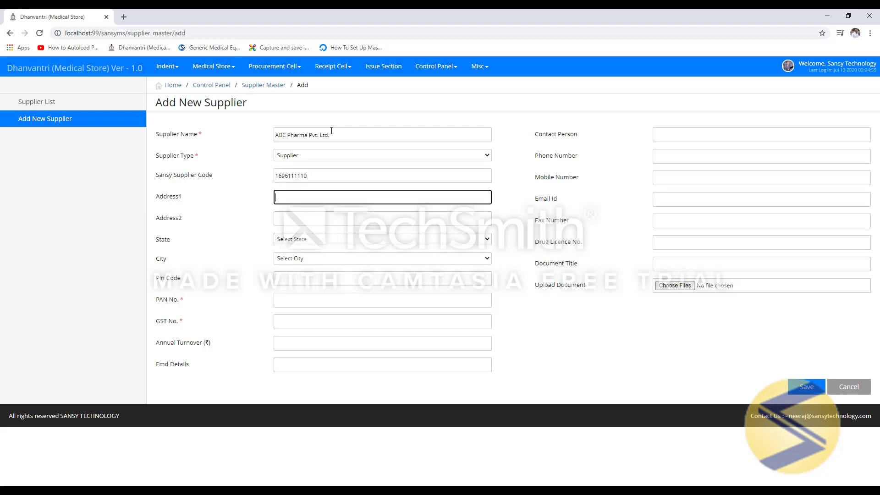
text(Delhi)
key(Tab)
key(Tab)
text(dam)
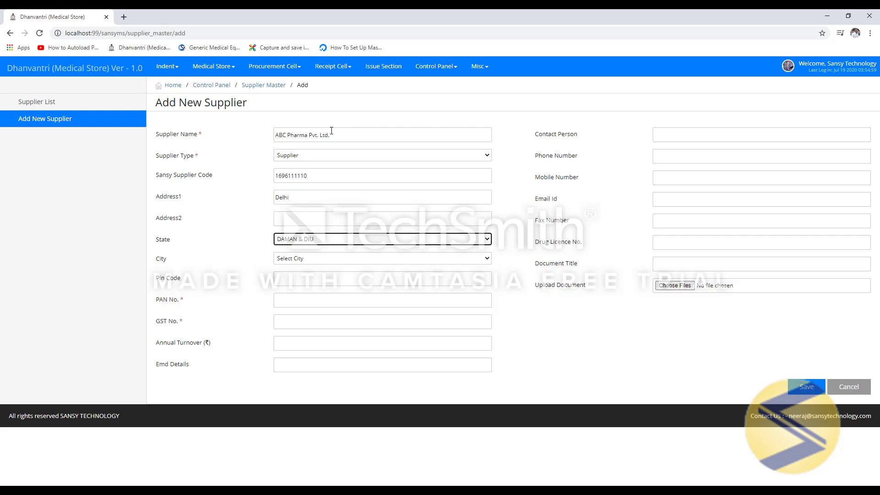
key(Down)
key(Tab)
key(Down)
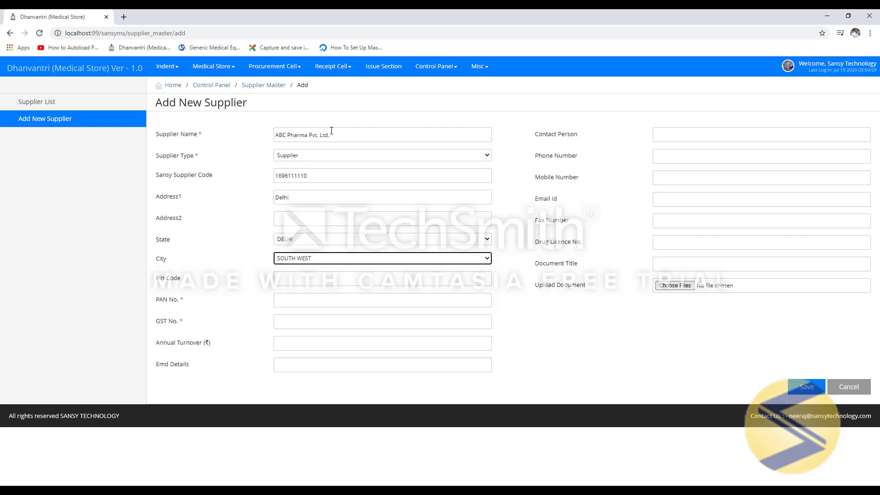
key(Tab)
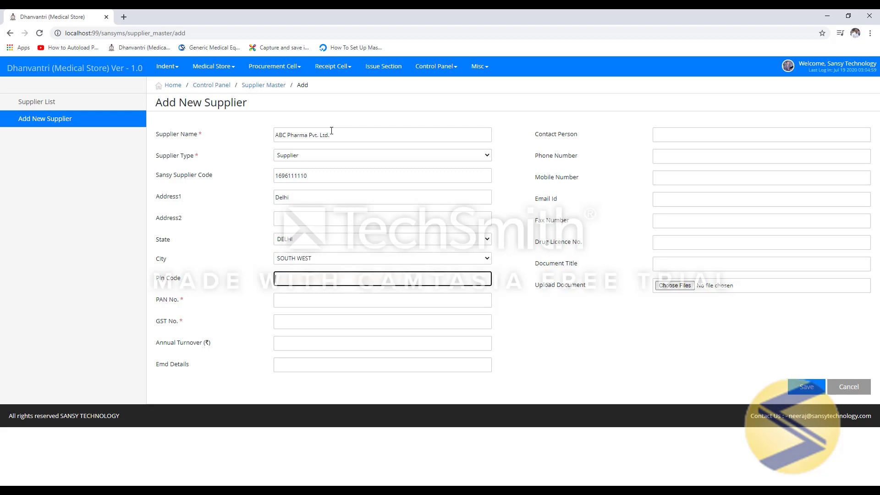
- Fill in pin code 110030 and the PAN and GST numbers, then save the supplier
text(110030)
key(Tab)
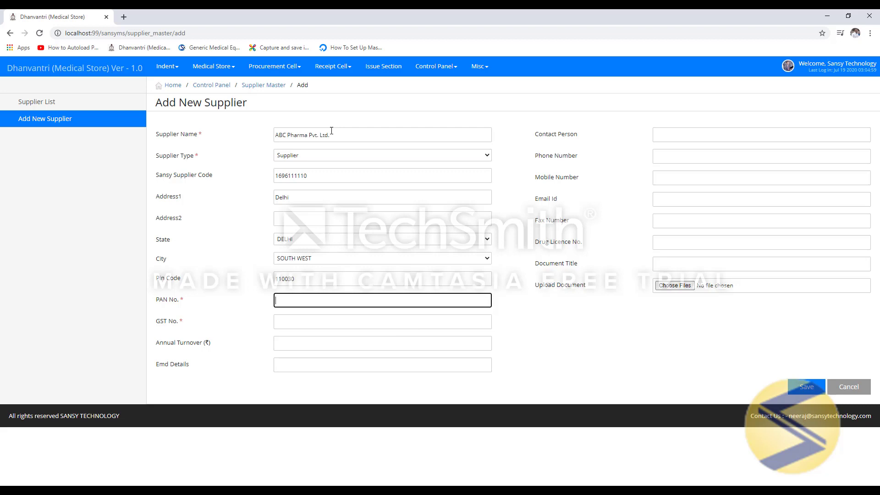
text(AAAaaaaaaa)
key(Tab)
text(ASDFASDF)
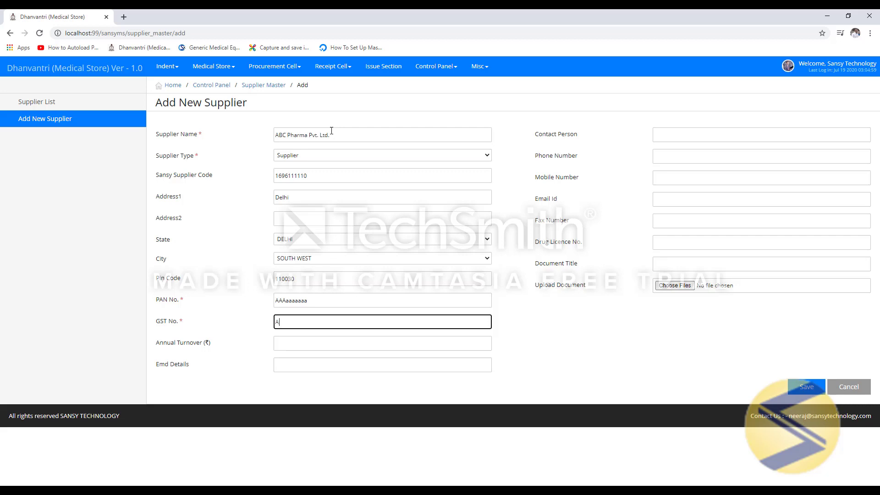
text(#$#)
key(BackSpace)
key(BackSpace)
key(BackSpace)
key(BackSpace)
text(SADFASDF)
key(Tab)
key(Tab)
key(Tab)
key(Tab)
key(Tab)
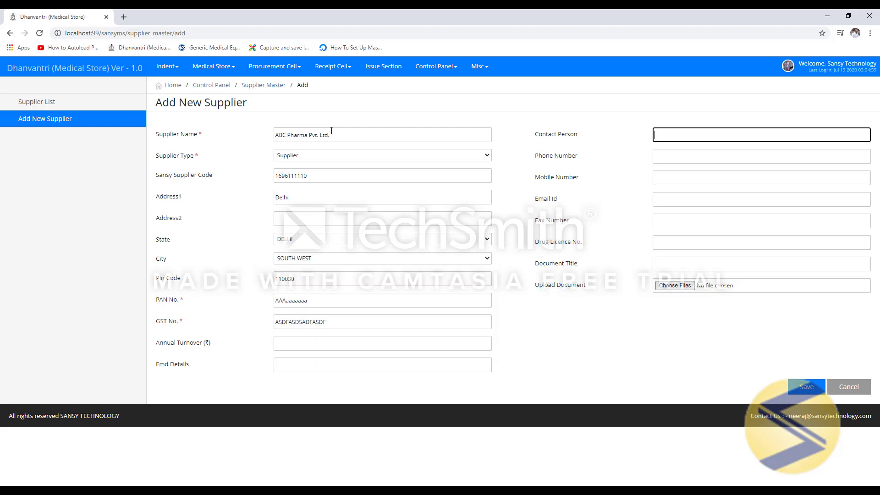
key(Tab)
key(Tab)
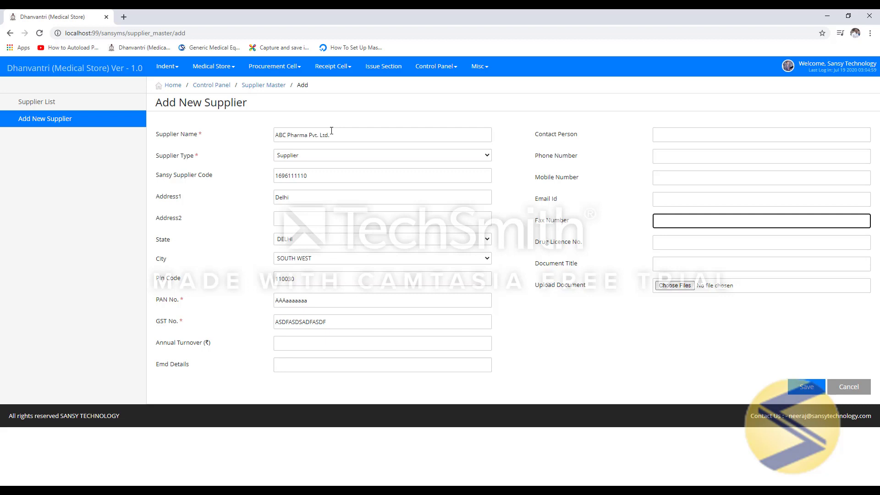
key(Tab)
key(Tab)
key(Tab)
key(Tab)
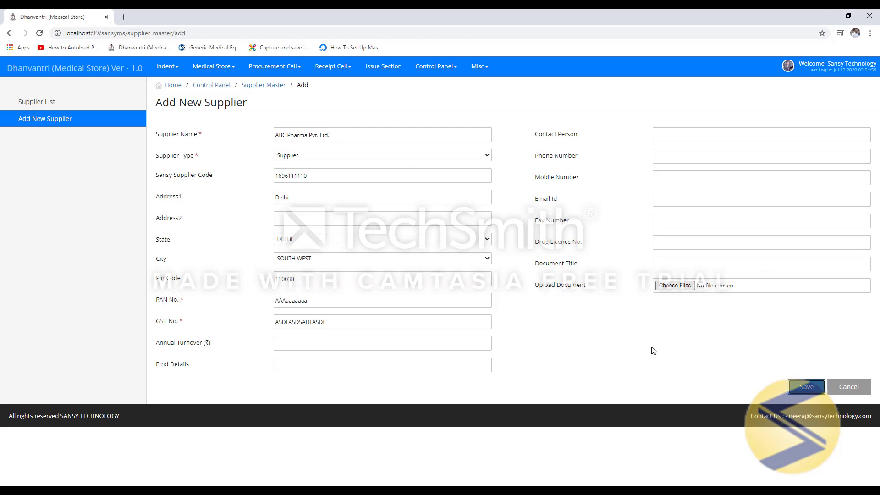
click(805, 391)
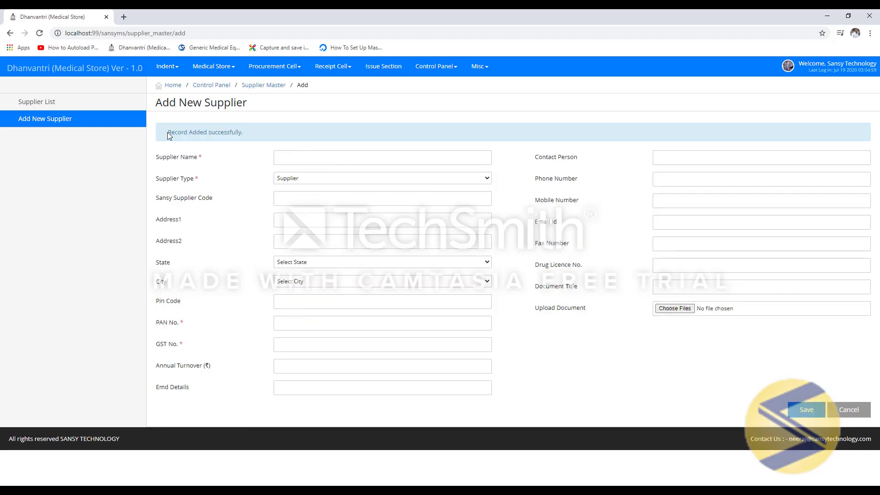
- Highlight the Record Added successfully message and return to the Control Panel
drag(168, 132, 227, 133)
click(212, 85)
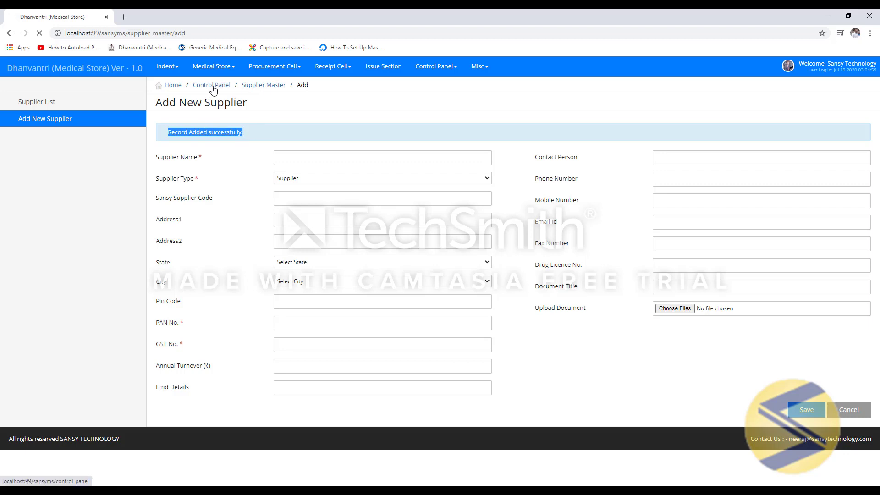